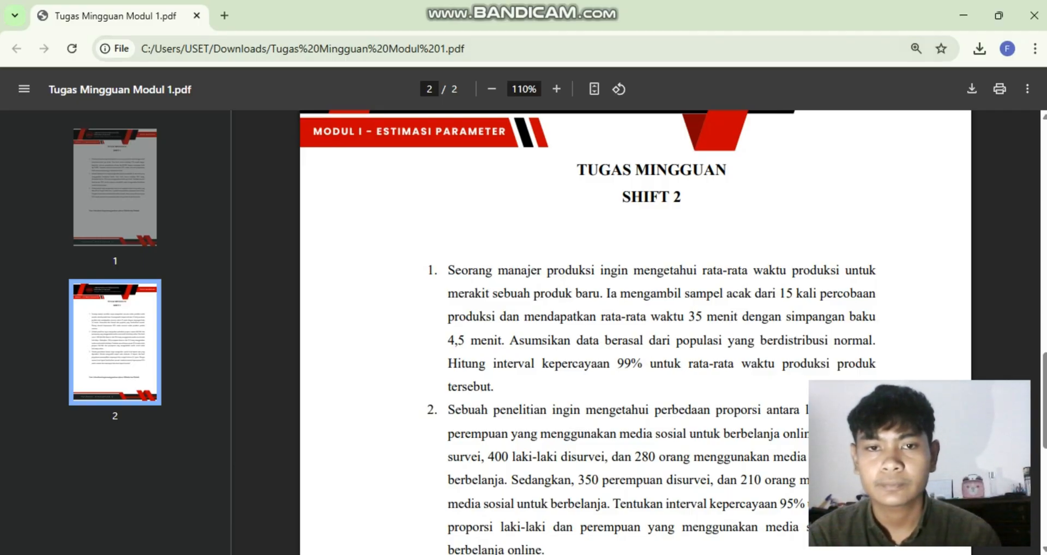
Step: Read the three Shift 2 confidence-interval problems and the closing note on required software in the assignment PDF
{"action": "scroll", "coordinate": [643, 333], "scroll_direction": "down", "scroll_amount": 1}
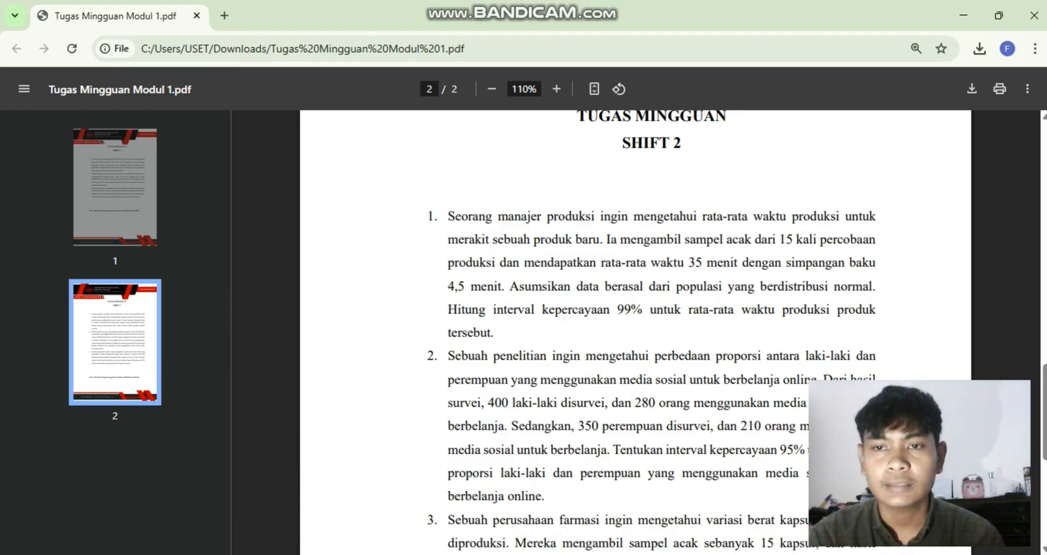
{"action": "scroll", "coordinate": [635, 333], "scroll_direction": "down", "scroll_amount": 1}
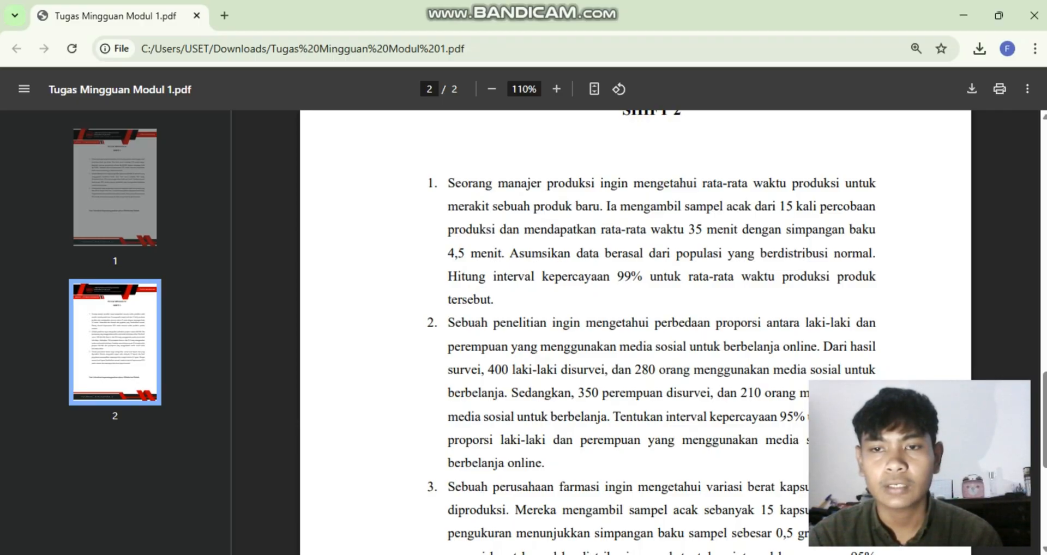
{"action": "scroll", "coordinate": [635, 332], "scroll_direction": "down", "scroll_amount": 1}
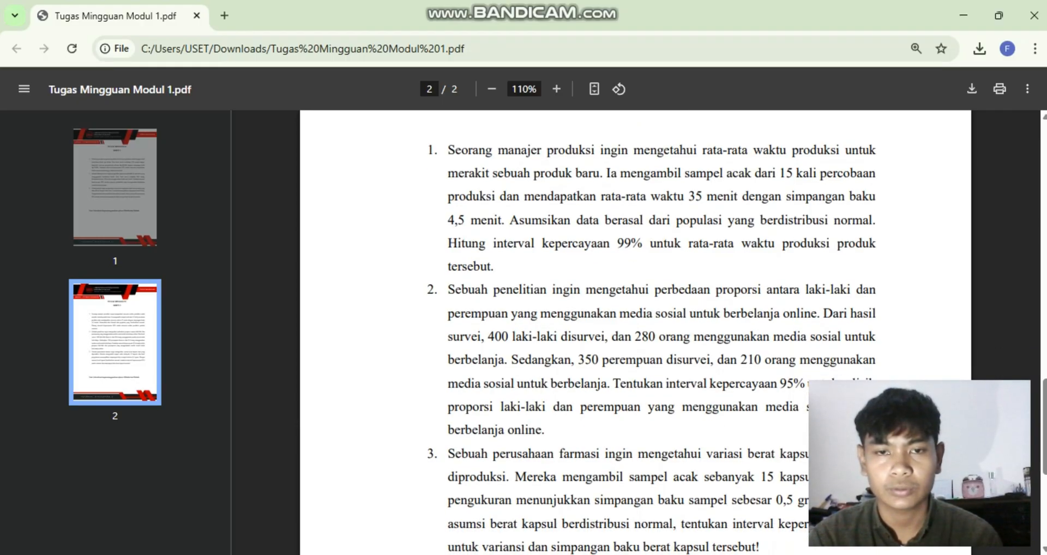
{"action": "scroll", "coordinate": [635, 333], "scroll_direction": "down", "scroll_amount": 1}
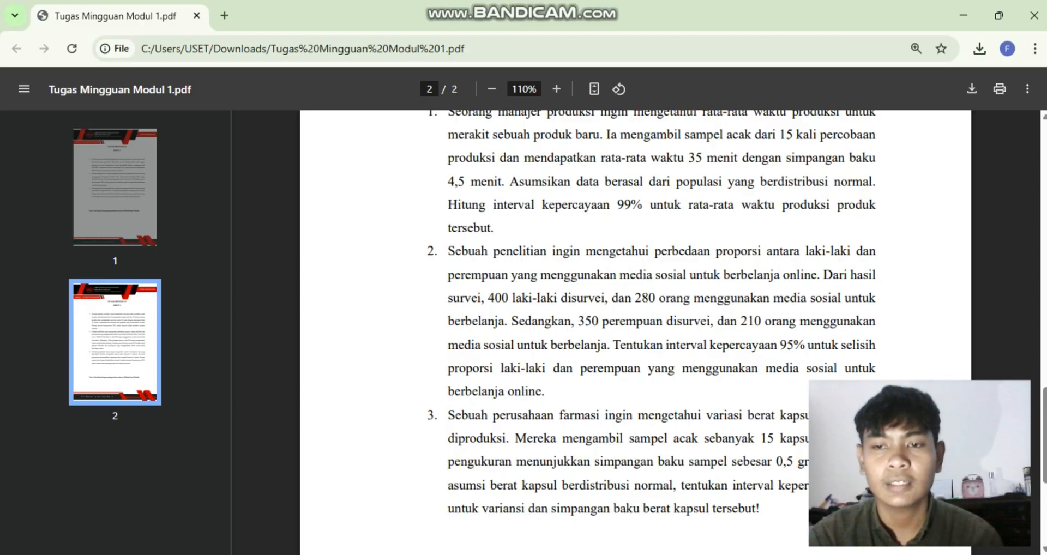
{"action": "scroll", "coordinate": [635, 313], "scroll_direction": "down", "scroll_amount": 3}
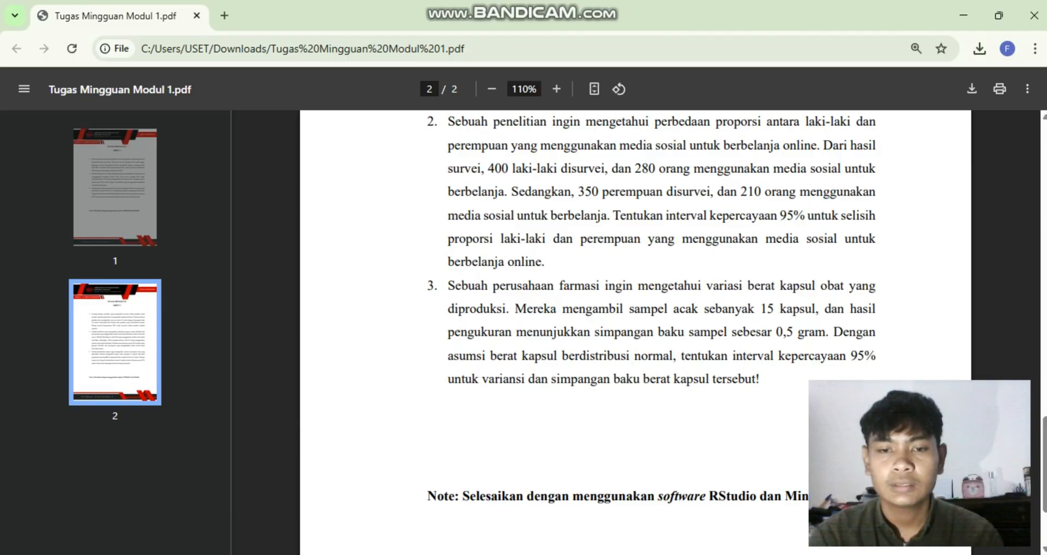
{"action": "scroll", "coordinate": [635, 327], "scroll_direction": "down", "scroll_amount": 3}
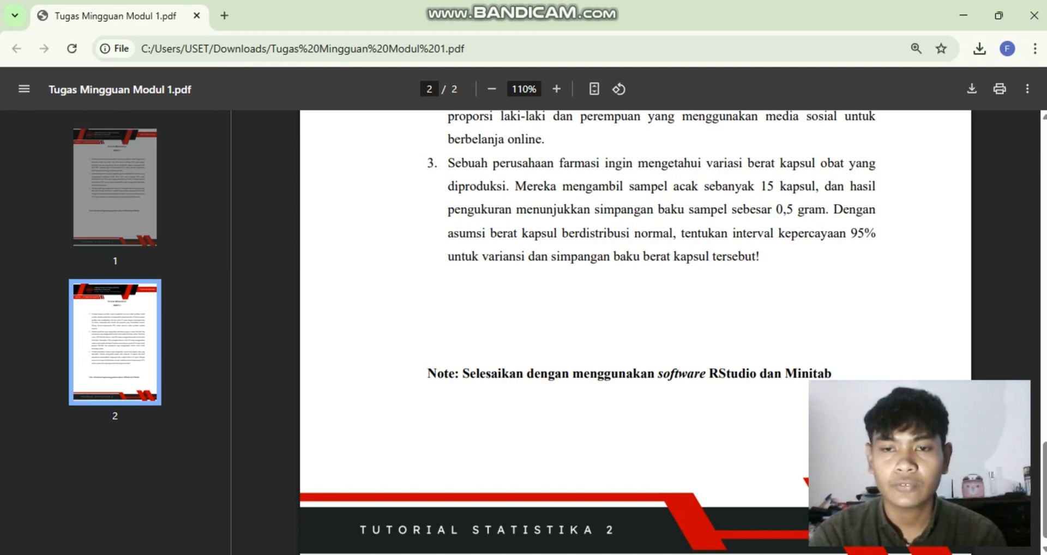
Step: Switch to RStudio and run the Soal 1 given data together with the critical z value z_crit_1
{"action": "key", "text": "alt+Tab"}
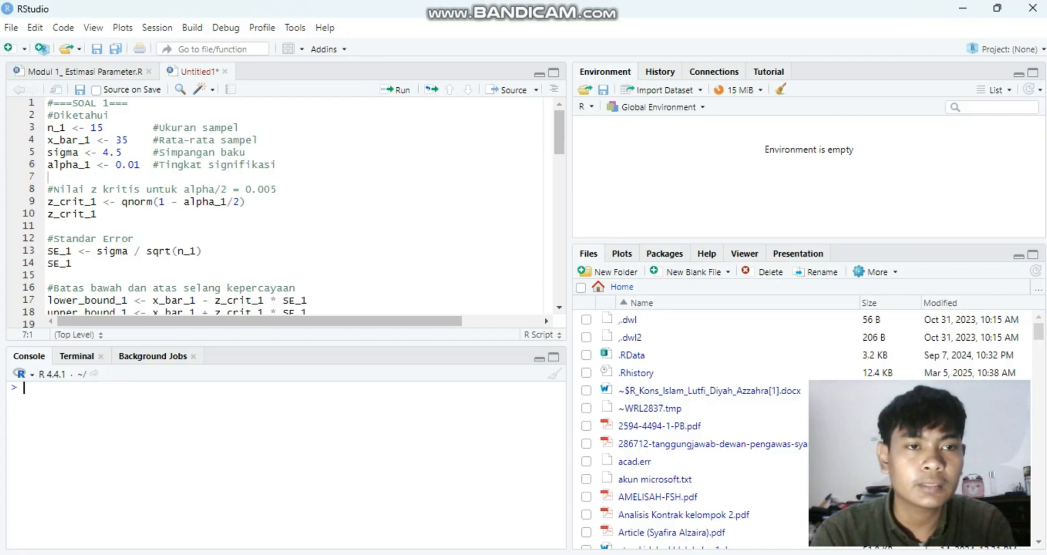
{"action": "left_click_drag", "start_coordinate": [85, 226], "coordinate": [48, 102]}
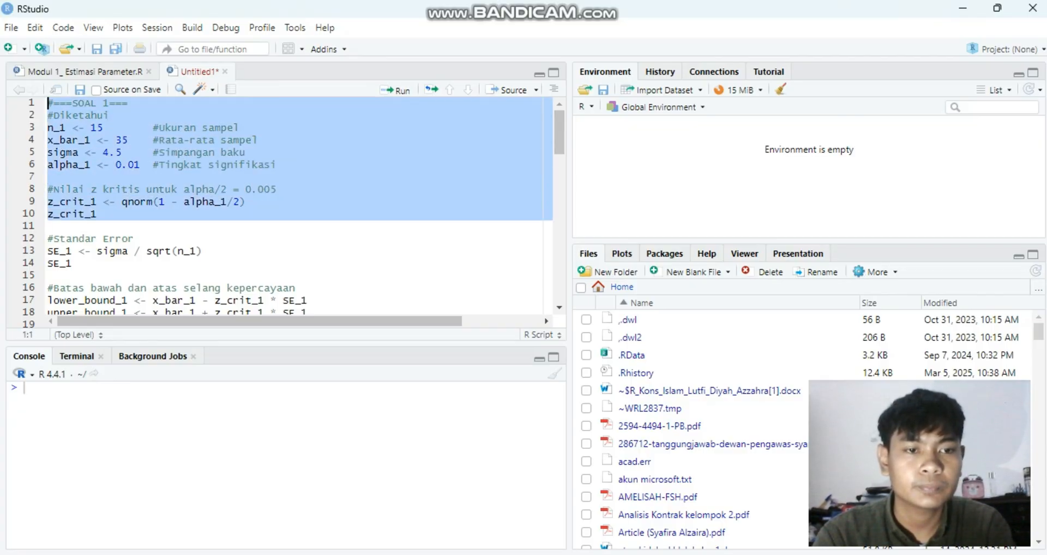
{"action": "key", "text": "ctrl+Return"}
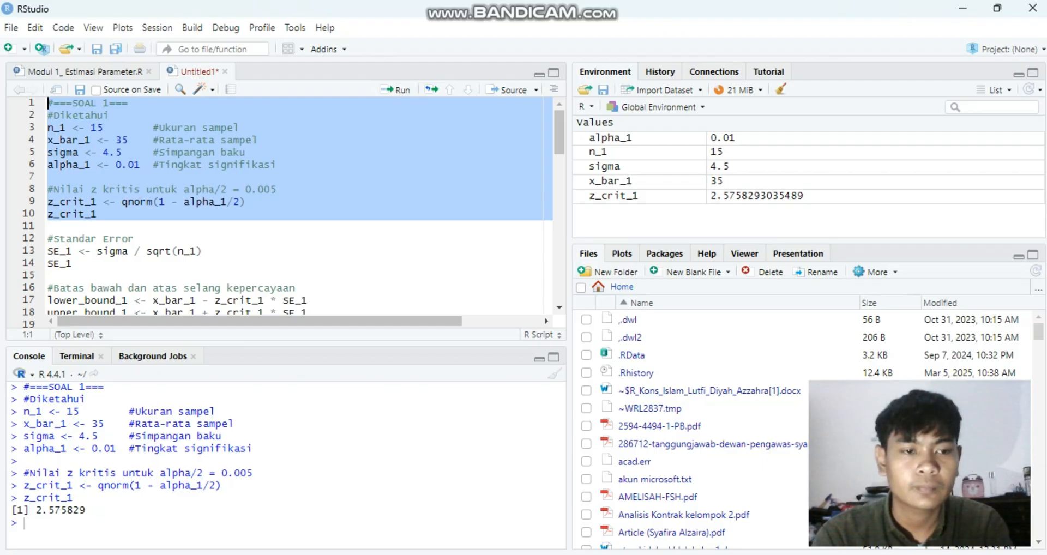
Step: Run the Soal 1 lines computing the standard error SE_1 and the bounds lower_bound_1 and upper_bound_1
{"action": "scroll", "coordinate": [295, 207], "scroll_direction": "down", "scroll_amount": 2}
{"action": "scroll", "coordinate": [294, 208], "scroll_direction": "down", "scroll_amount": 3}
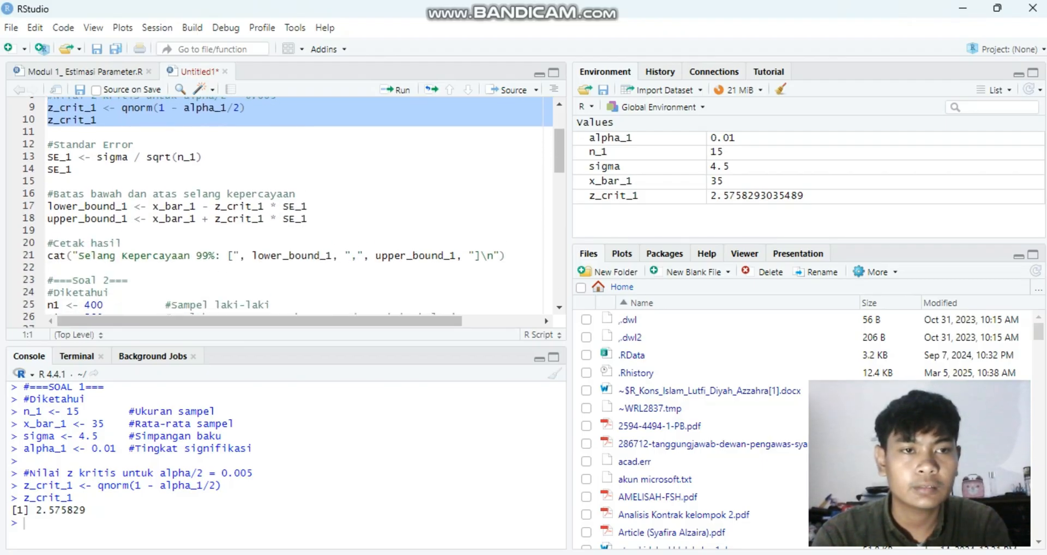
{"action": "left_click_drag", "start_coordinate": [307, 219], "coordinate": [48, 145]}
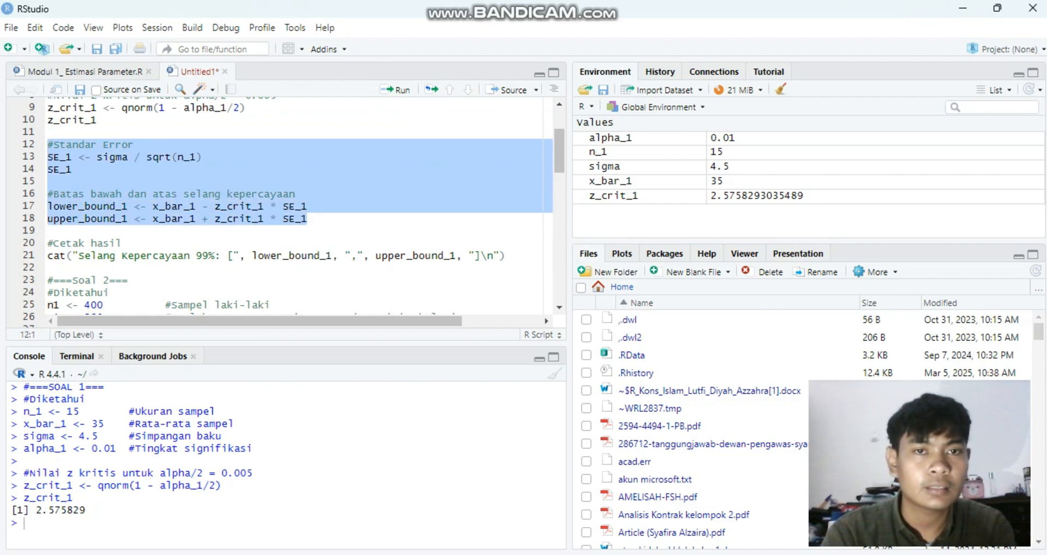
{"action": "left_click", "coordinate": [396, 89]}
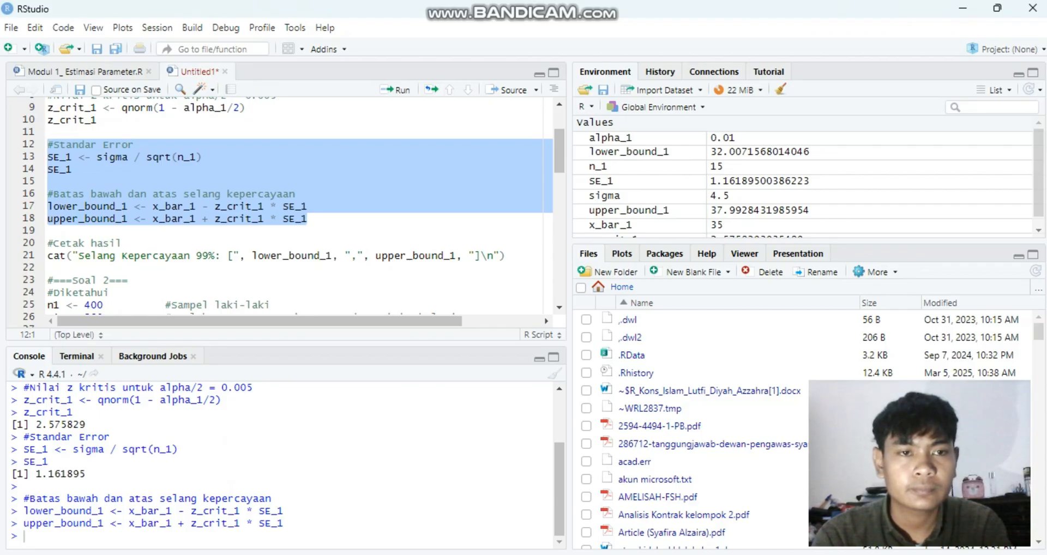
Step: Run the Soal 1 "Cetak hasil" lines to print the 99% confidence interval
{"action": "scroll", "coordinate": [283, 207], "scroll_direction": "down", "scroll_amount": 3}
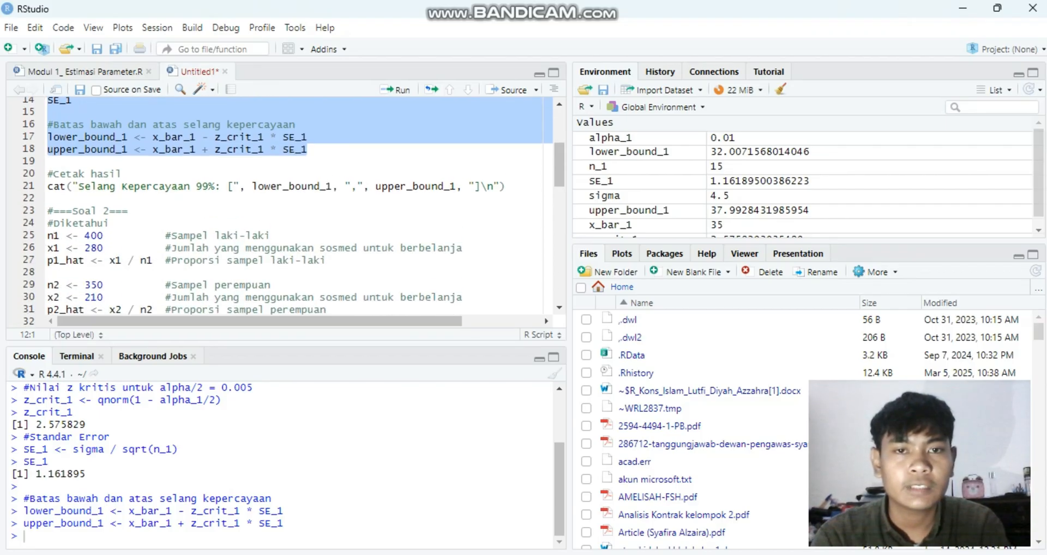
{"action": "left_click_drag", "start_coordinate": [506, 186], "coordinate": [48, 174]}
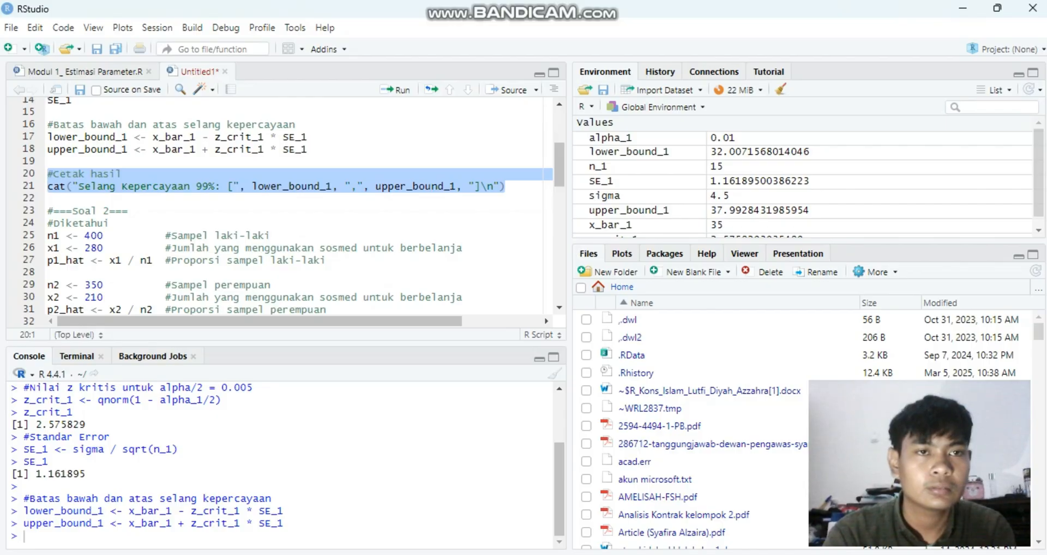
{"action": "left_click", "coordinate": [395, 89]}
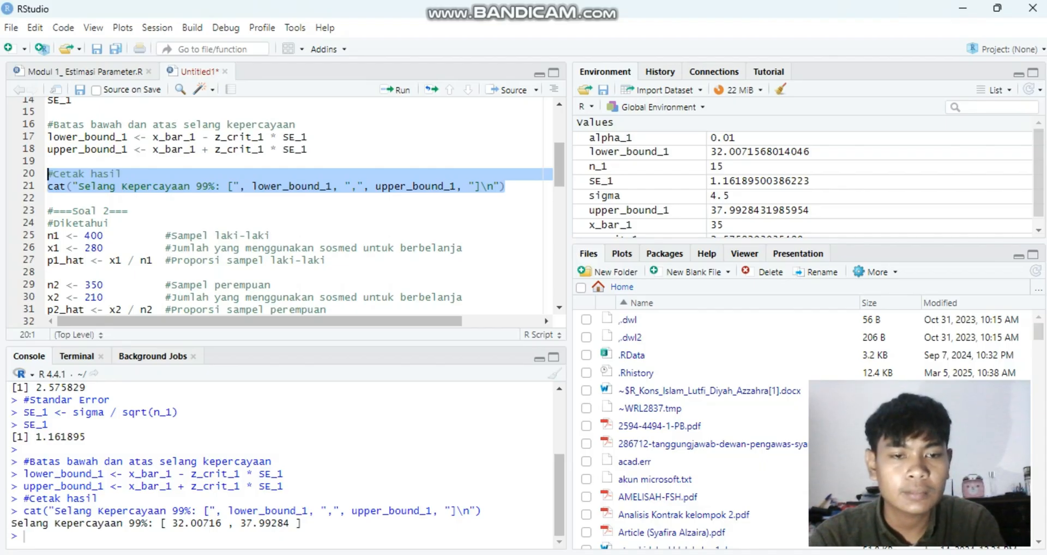
Step: Run the Soal 2 given-data lines defining the male and female samples, their proportions and alpha_2
{"action": "scroll", "coordinate": [288, 212], "scroll_direction": "down", "scroll_amount": 4}
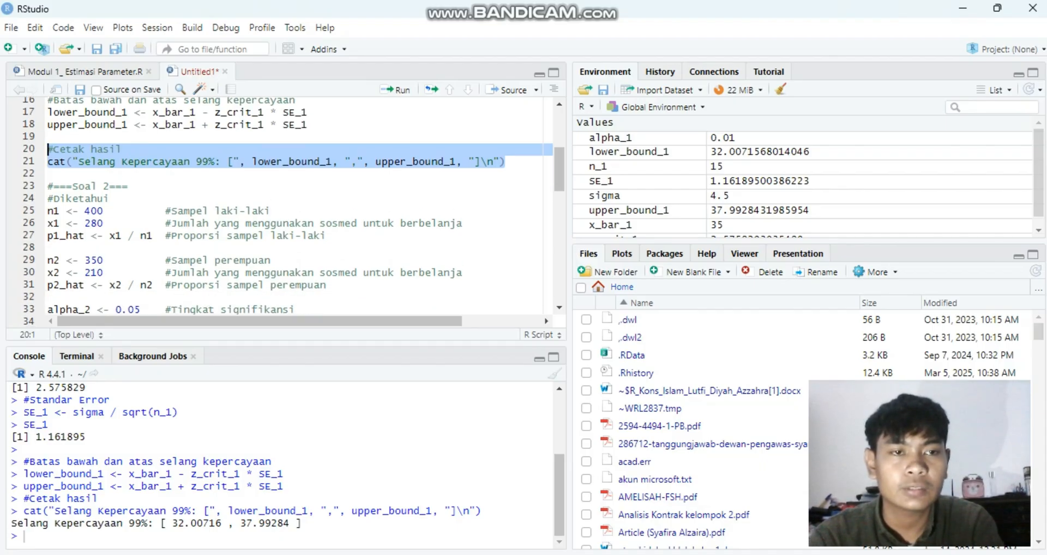
{"action": "scroll", "coordinate": [288, 212], "scroll_direction": "down", "scroll_amount": 2}
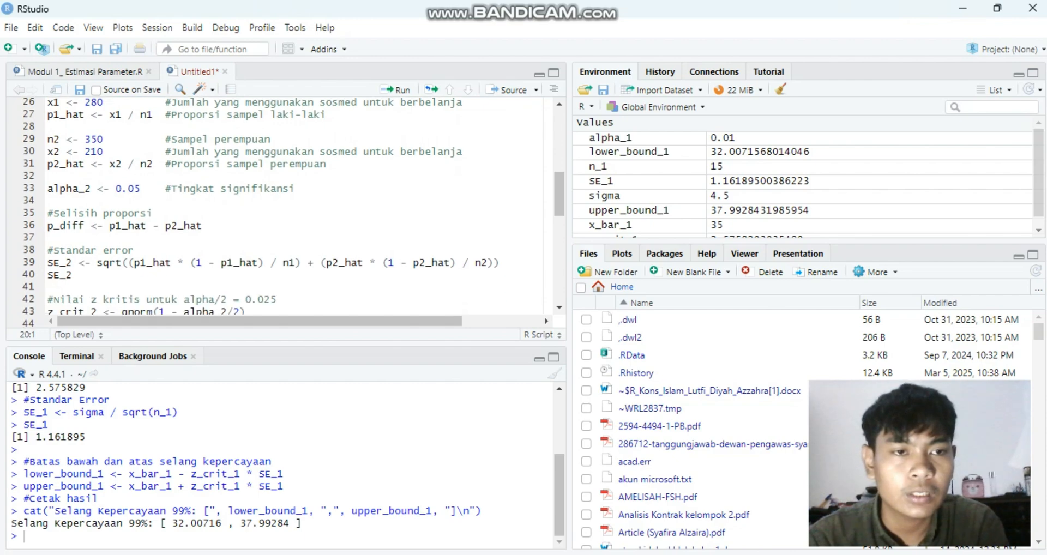
{"action": "scroll", "coordinate": [288, 212], "scroll_direction": "up", "scroll_amount": 2}
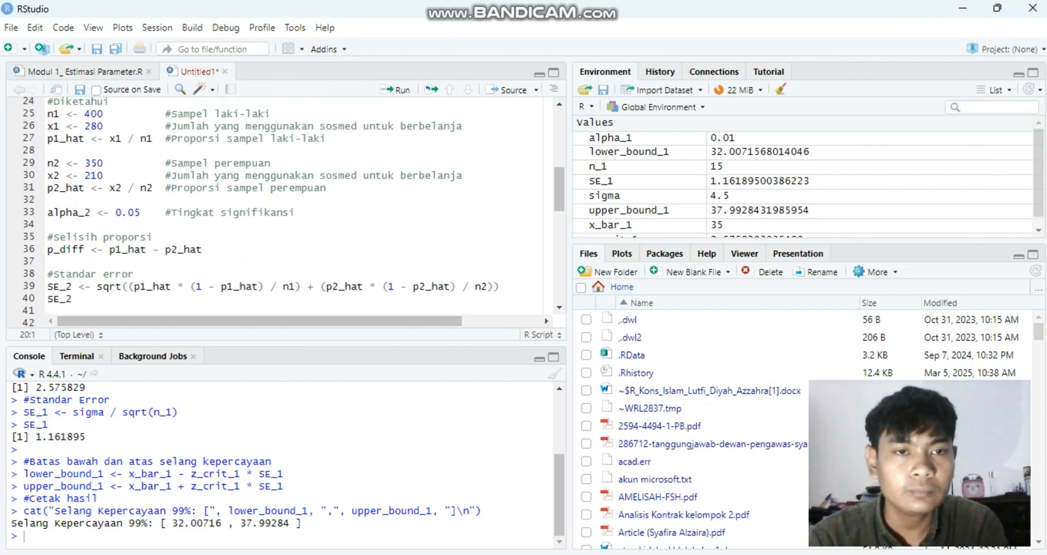
{"action": "left_click_drag", "start_coordinate": [294, 212], "coordinate": [47, 104]}
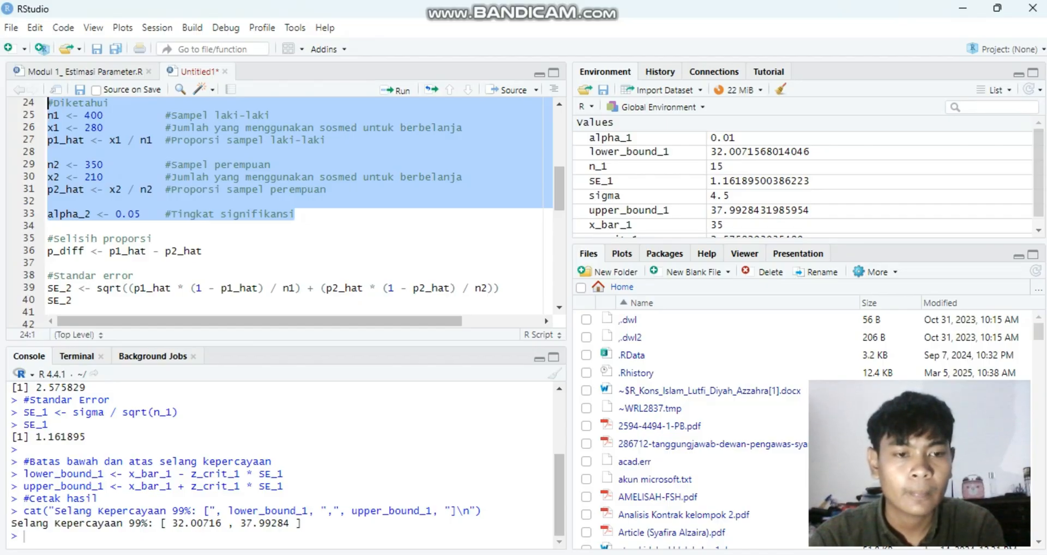
{"action": "left_click", "coordinate": [395, 90]}
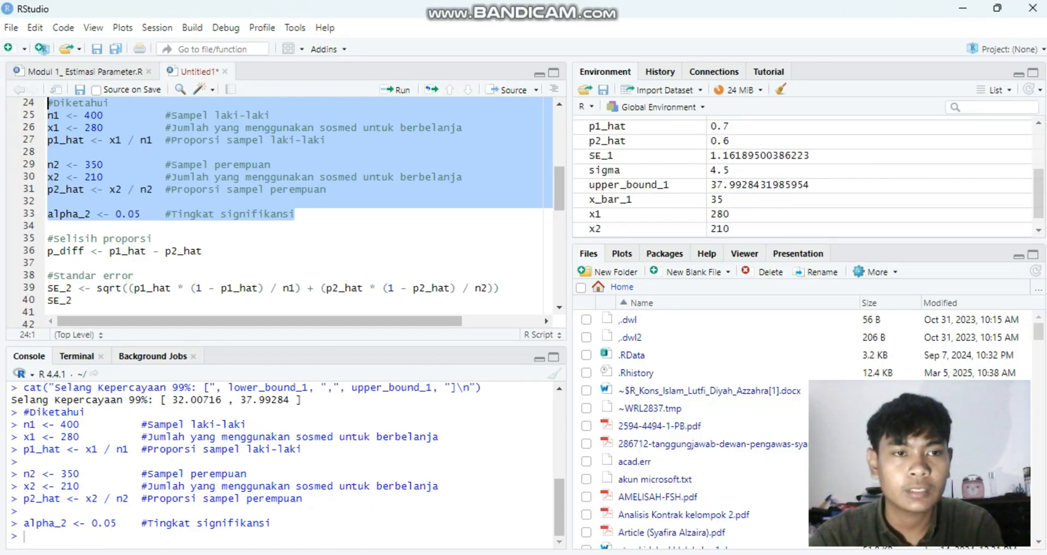
Step: Run the Soal 2 lines computing the proportion difference p_diff and the standard error SE_2
{"action": "scroll", "coordinate": [294, 213], "scroll_direction": "down", "scroll_amount": 1}
{"action": "scroll", "coordinate": [295, 213], "scroll_direction": "down", "scroll_amount": 2}
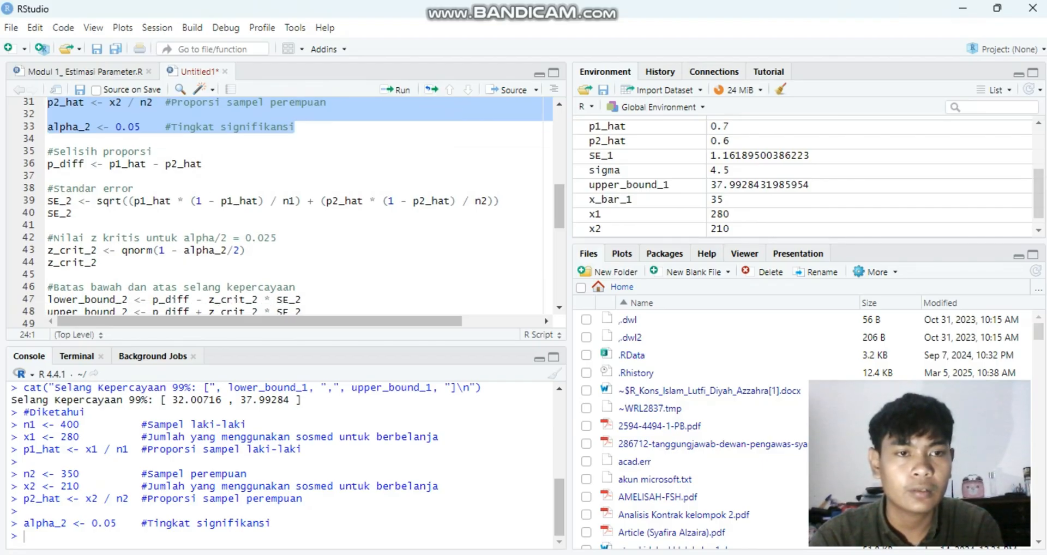
{"action": "scroll", "coordinate": [295, 212], "scroll_direction": "down", "scroll_amount": 1}
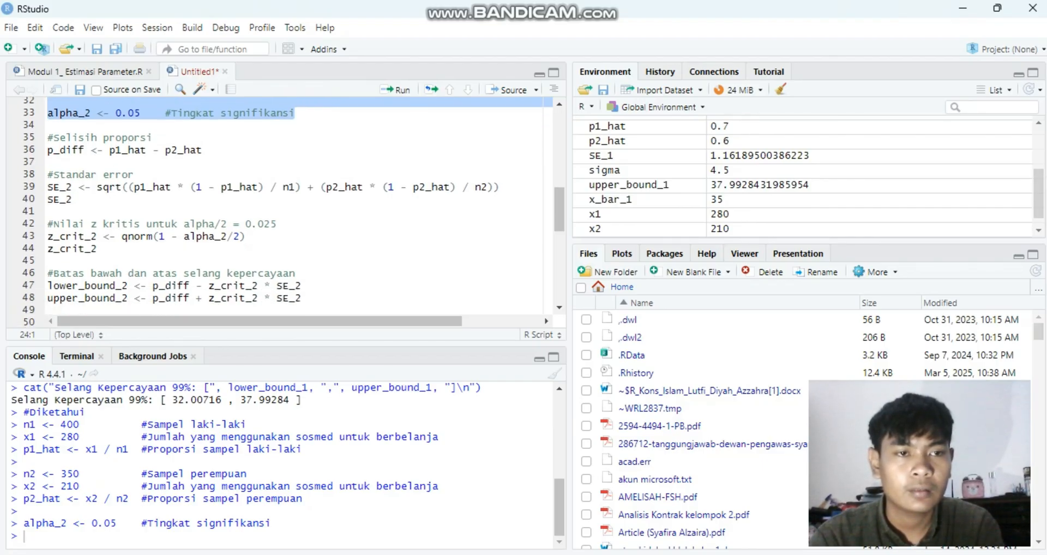
{"action": "left_click_drag", "start_coordinate": [72, 199], "coordinate": [48, 137]}
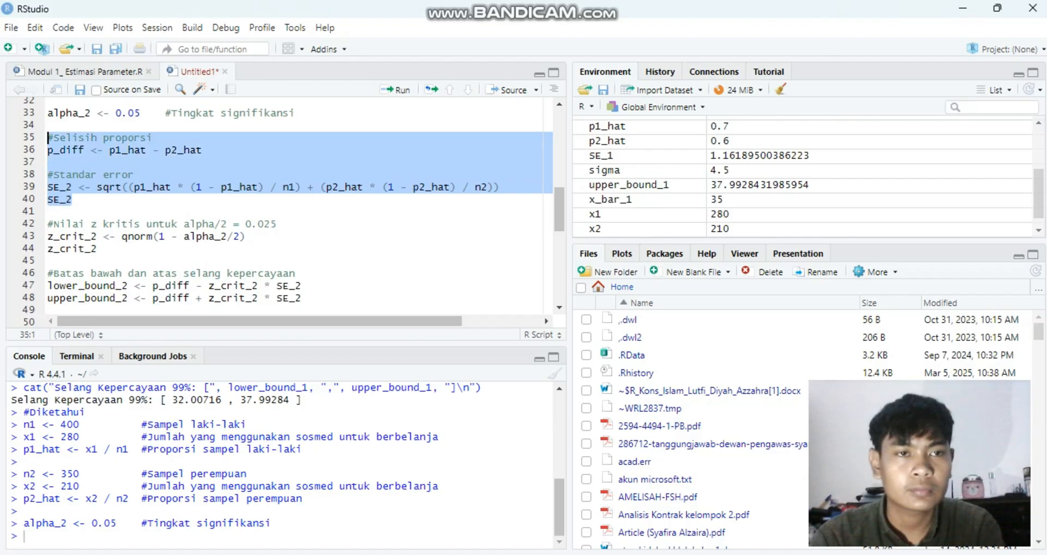
{"action": "key", "text": "ctrl+Return"}
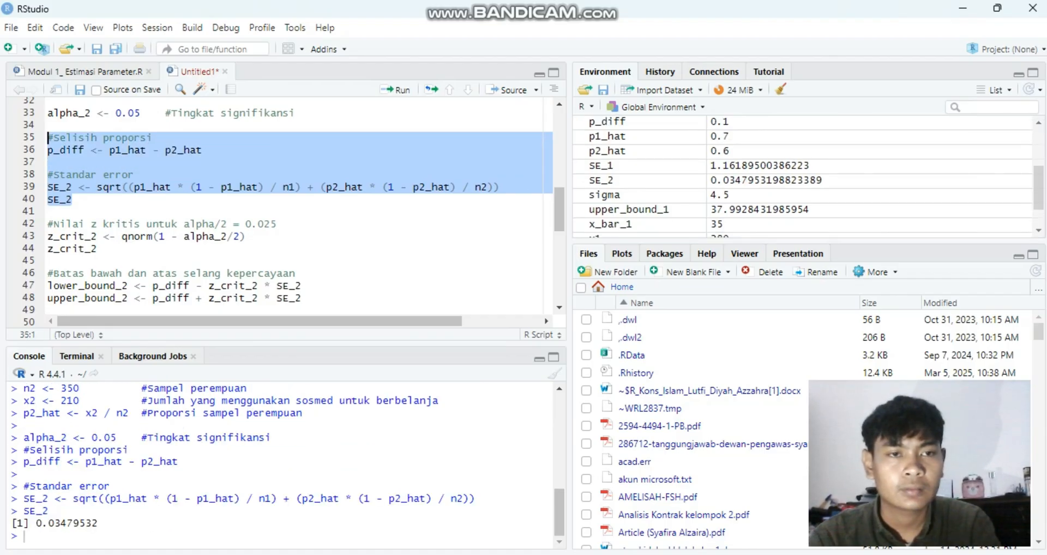
Step: Run the Soal 2 code from z_crit_2 through the interval bounds and the printed 95% interval for the proportion difference
{"action": "scroll", "coordinate": [294, 213], "scroll_direction": "down", "scroll_amount": 1}
{"action": "scroll", "coordinate": [295, 213], "scroll_direction": "down", "scroll_amount": 3}
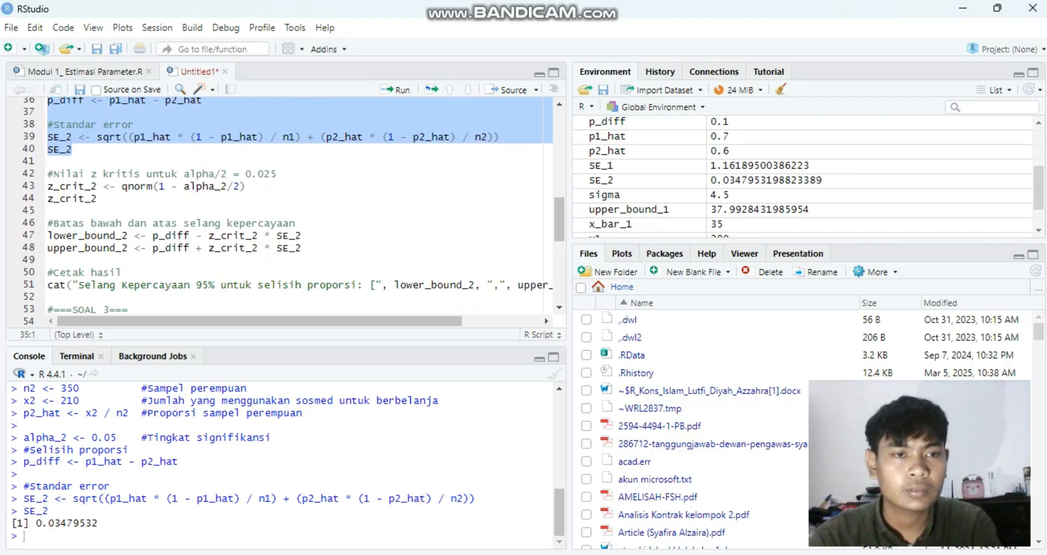
{"action": "scroll", "coordinate": [295, 213], "scroll_direction": "down", "scroll_amount": 1}
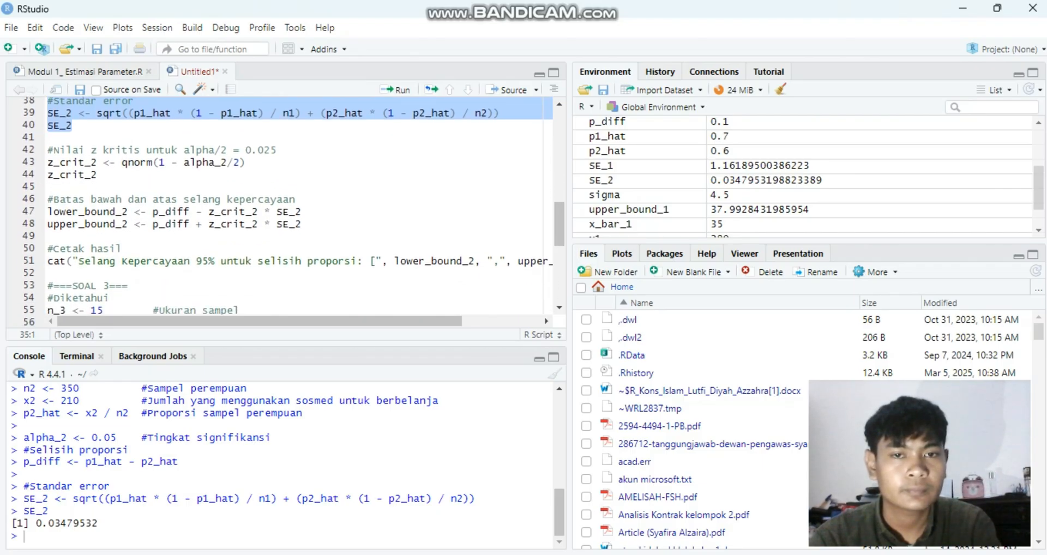
{"action": "scroll", "coordinate": [294, 213], "scroll_direction": "right", "scroll_amount": 3}
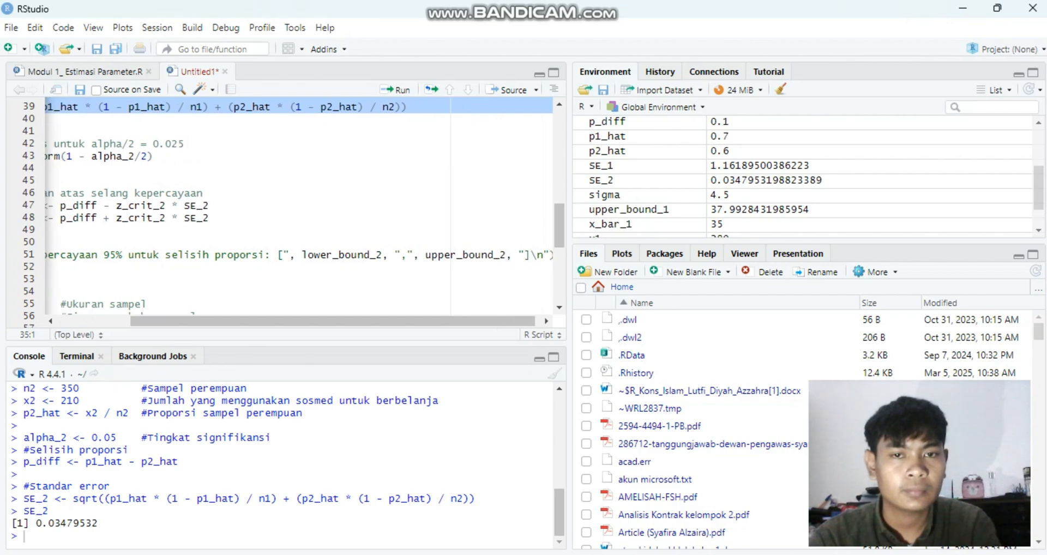
{"action": "left_click_drag", "start_coordinate": [513, 255], "coordinate": [60, 143]}
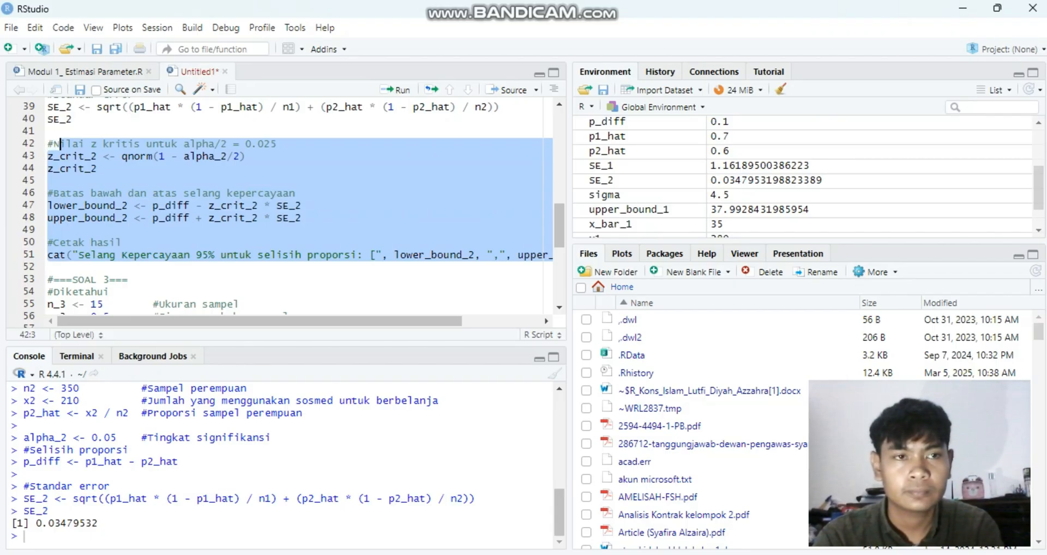
{"action": "scroll", "coordinate": [298, 212], "scroll_direction": "right", "scroll_amount": 2}
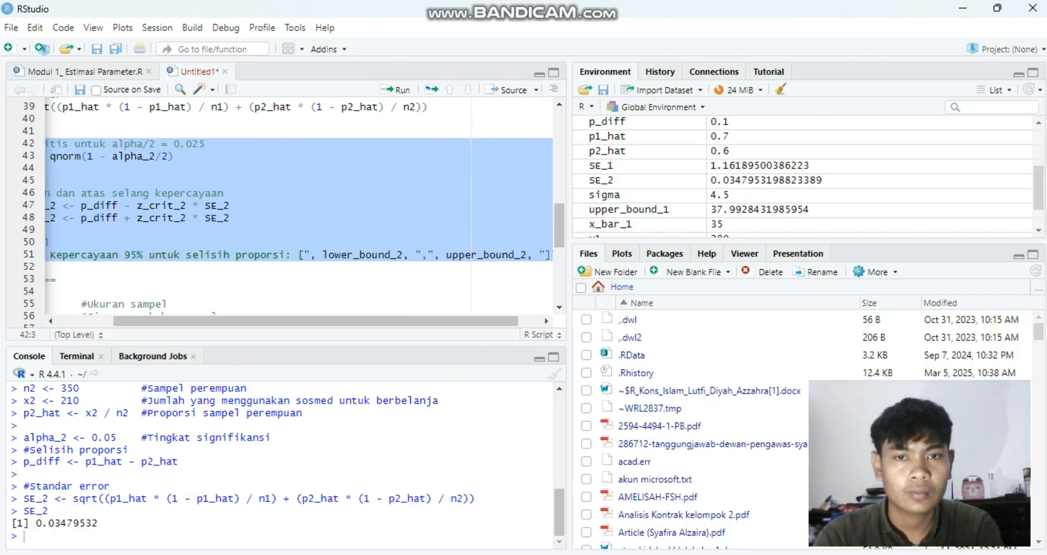
{"action": "scroll", "coordinate": [298, 211], "scroll_direction": "right", "scroll_amount": 1}
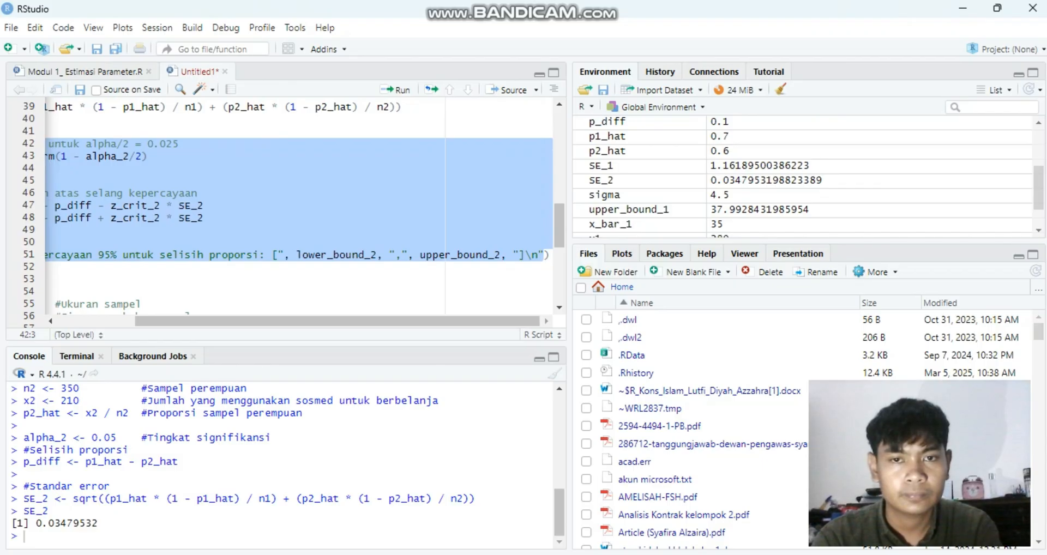
{"action": "left_click_drag", "start_coordinate": [545, 255], "coordinate": [47, 143]}
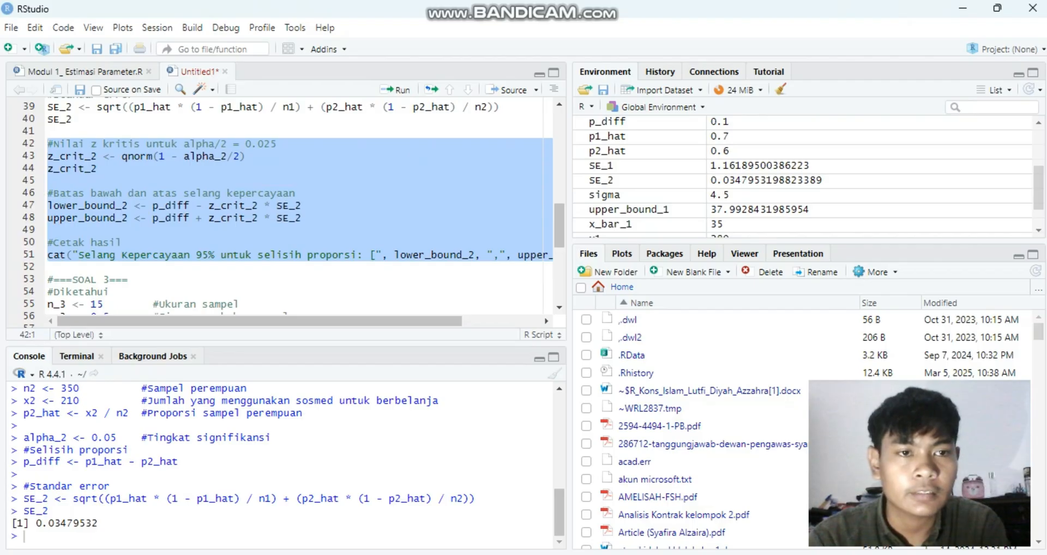
{"action": "left_click", "coordinate": [397, 90]}
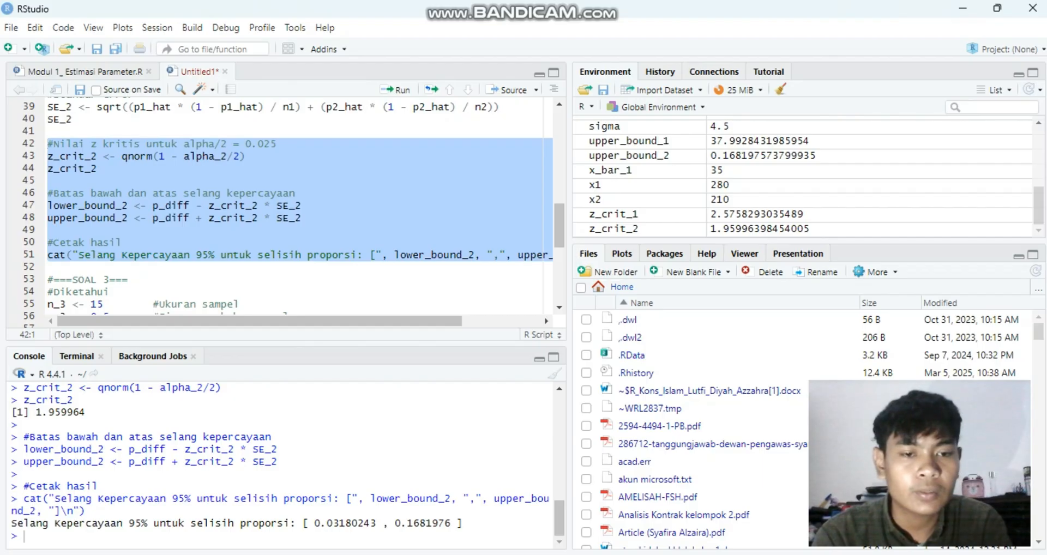
Step: Run the whole Soal 3 section, from the given data through the printed 95% intervals for the variance and standard deviation
{"action": "scroll", "coordinate": [293, 208], "scroll_direction": "down", "scroll_amount": 1}
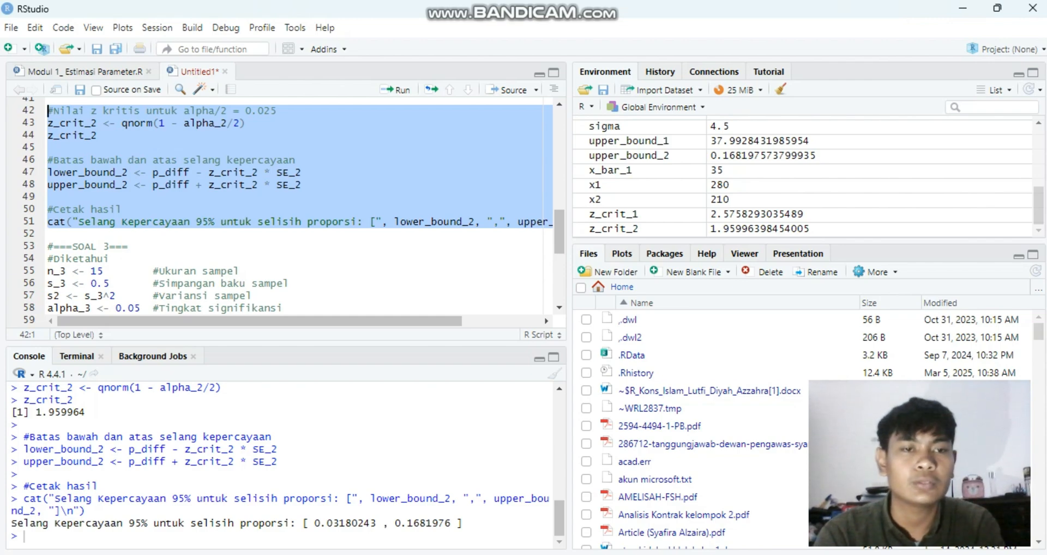
{"action": "scroll", "coordinate": [294, 207], "scroll_direction": "down", "scroll_amount": 5}
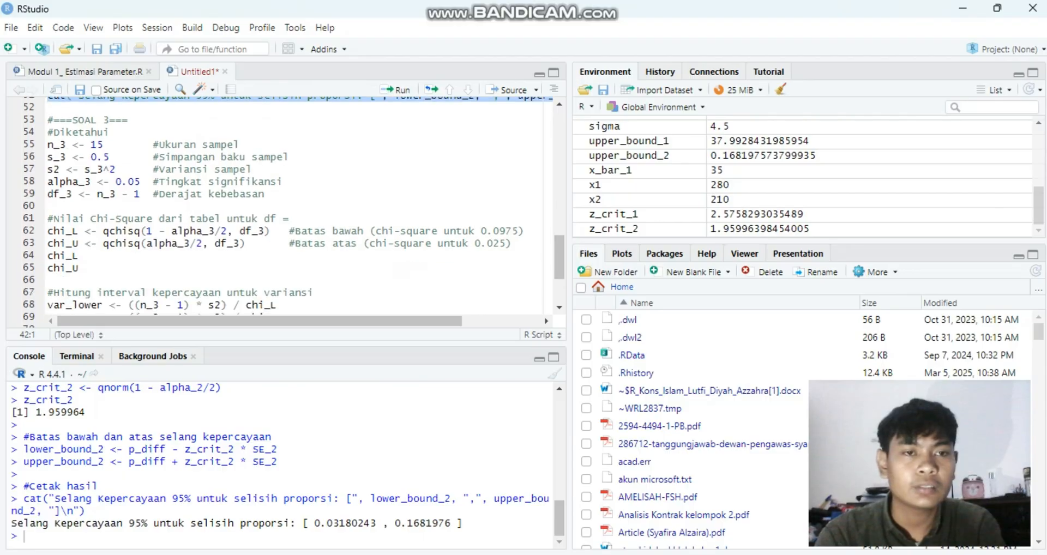
{"action": "left_click_drag", "start_coordinate": [79, 230], "coordinate": [48, 213]}
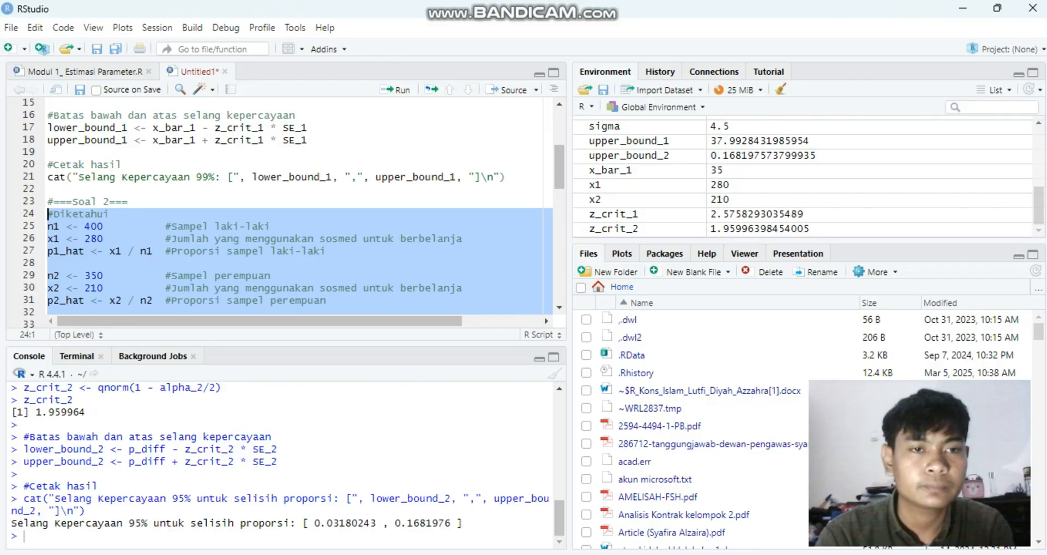
{"action": "left_click", "coordinate": [48, 189]}
{"action": "scroll", "coordinate": [299, 207], "scroll_direction": "down", "scroll_amount": 2}
{"action": "scroll", "coordinate": [292, 210], "scroll_direction": "down", "scroll_amount": 8}
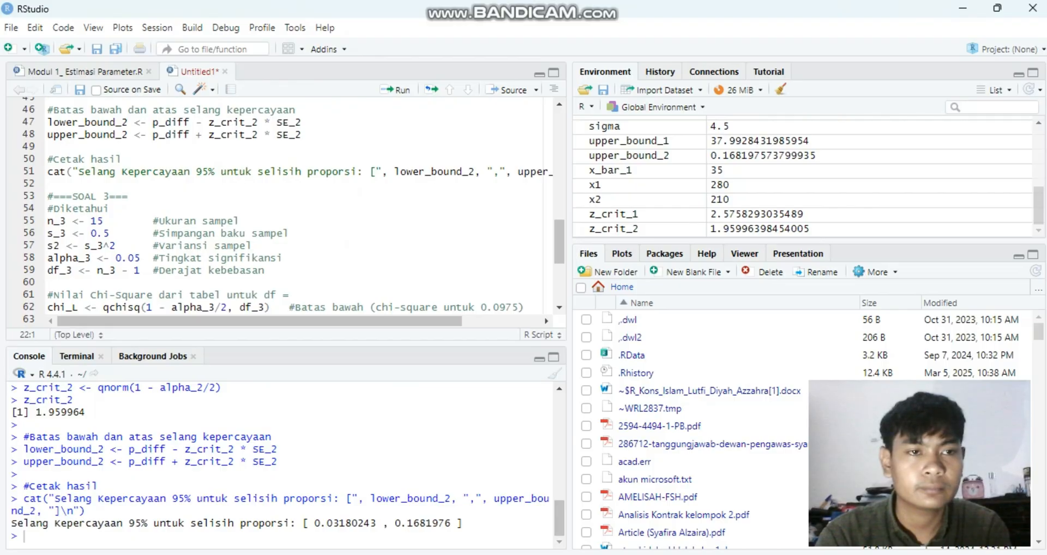
{"action": "left_click_drag", "start_coordinate": [48, 196], "coordinate": [535, 308]}
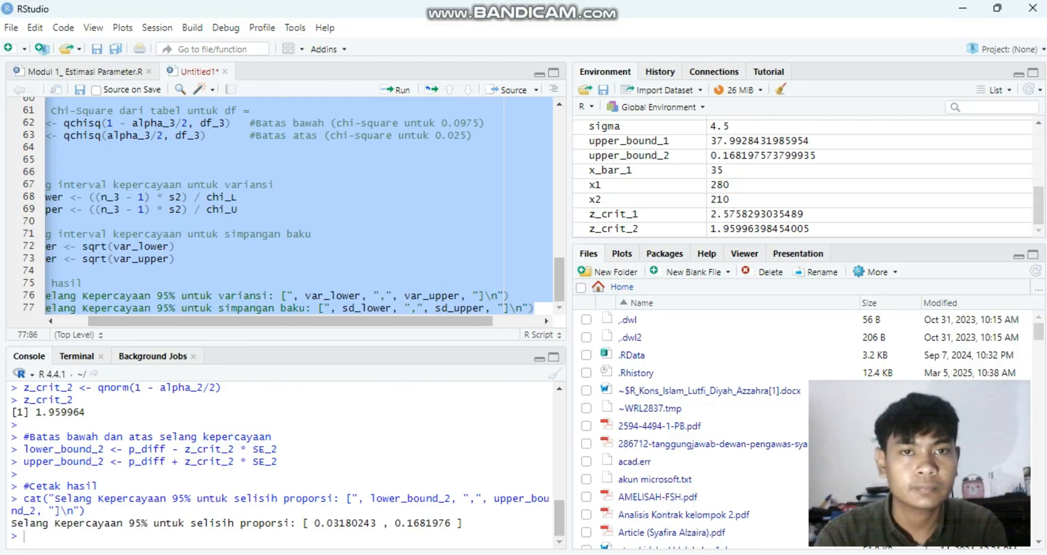
{"action": "key", "text": "ctrl+Return"}
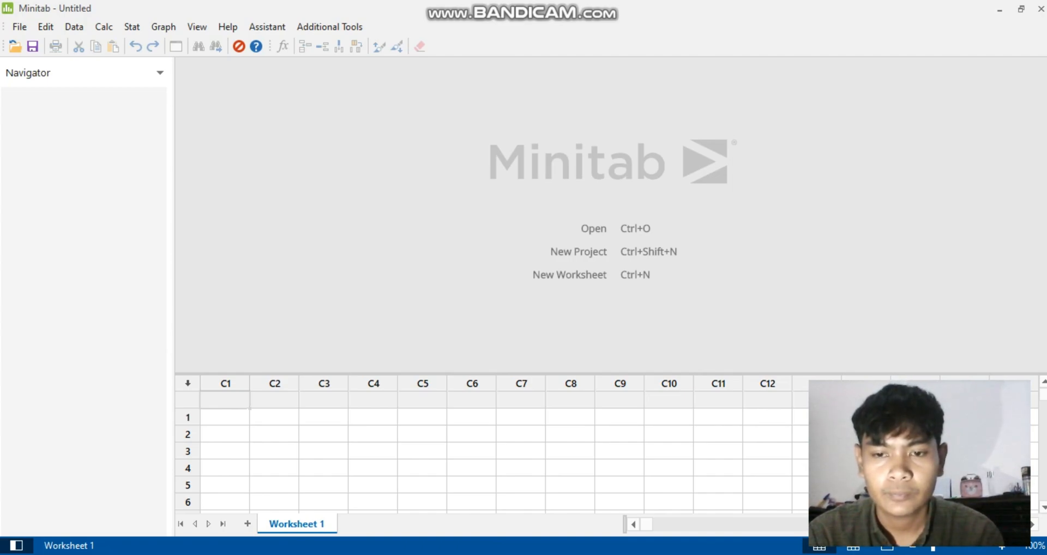
Step: Consult Shift 2 problem 1 in the assignment PDF and start a 1-Sample t analysis on summarized data in the untitled Minitab project
{"action": "mouse_move", "coordinate": [718, 554]}
{"action": "left_click", "coordinate": [717, 498]}
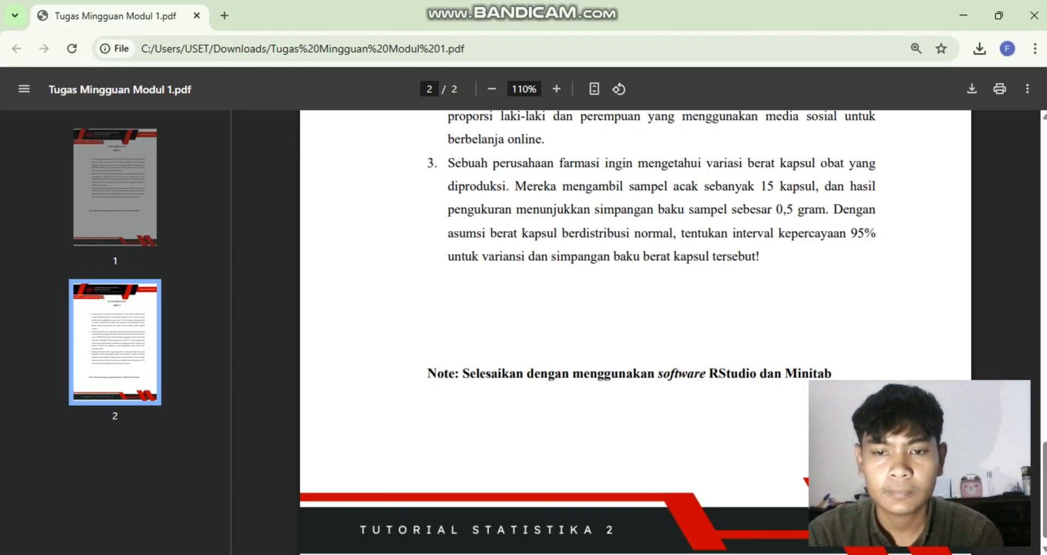
{"action": "scroll", "coordinate": [635, 332], "scroll_direction": "up", "scroll_amount": 5}
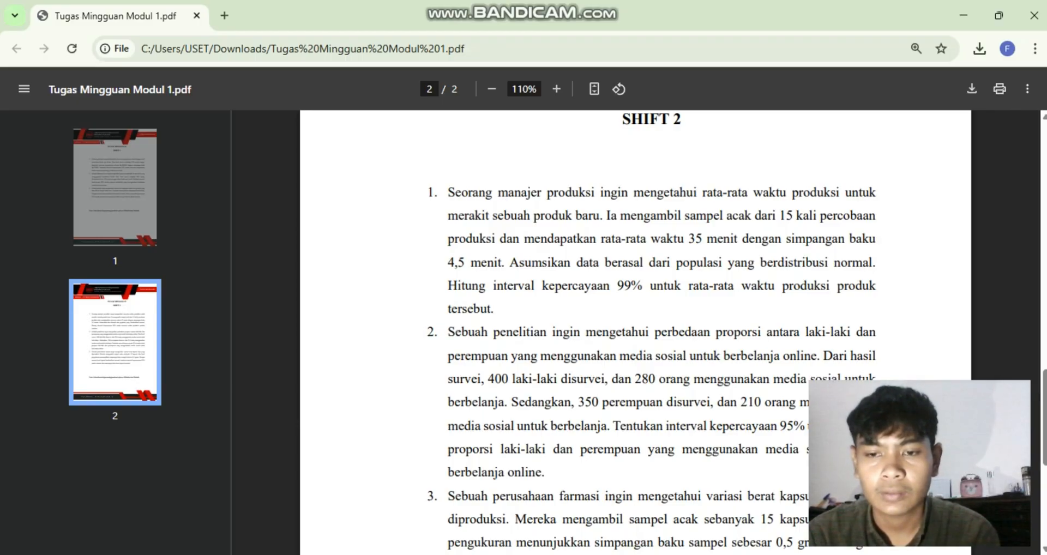
{"action": "left_click", "coordinate": [751, 554]}
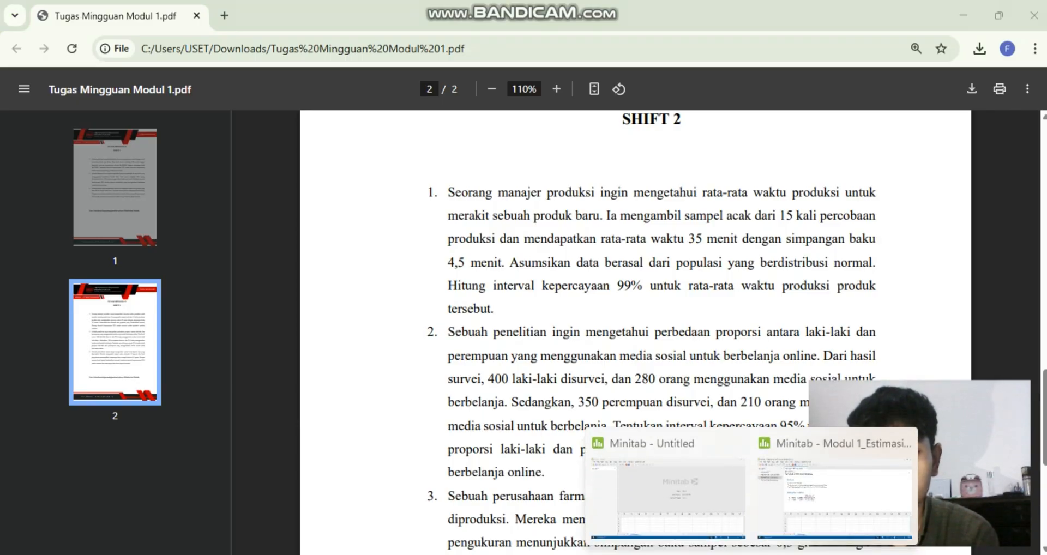
{"action": "left_click", "coordinate": [668, 496]}
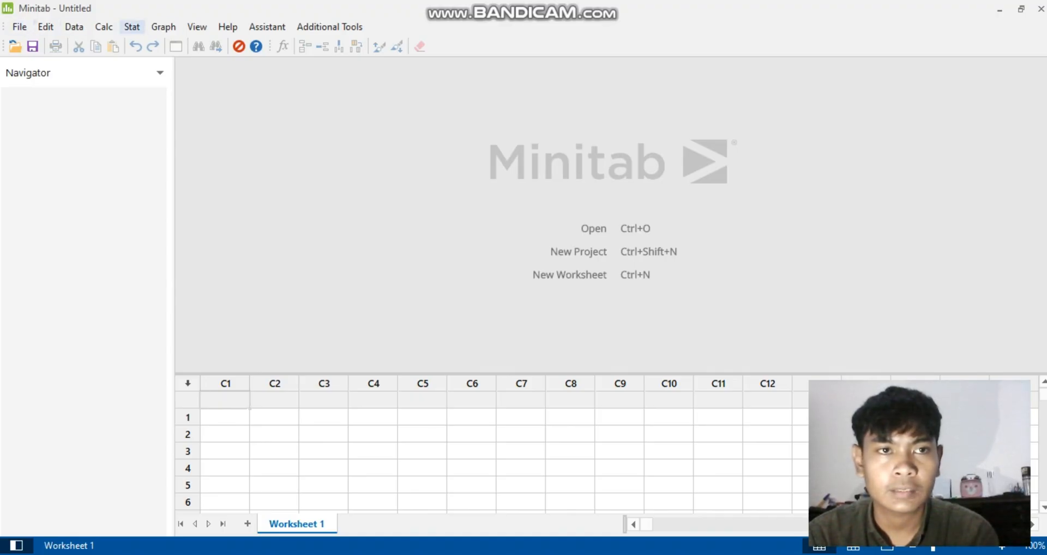
{"action": "left_click", "coordinate": [132, 26]}
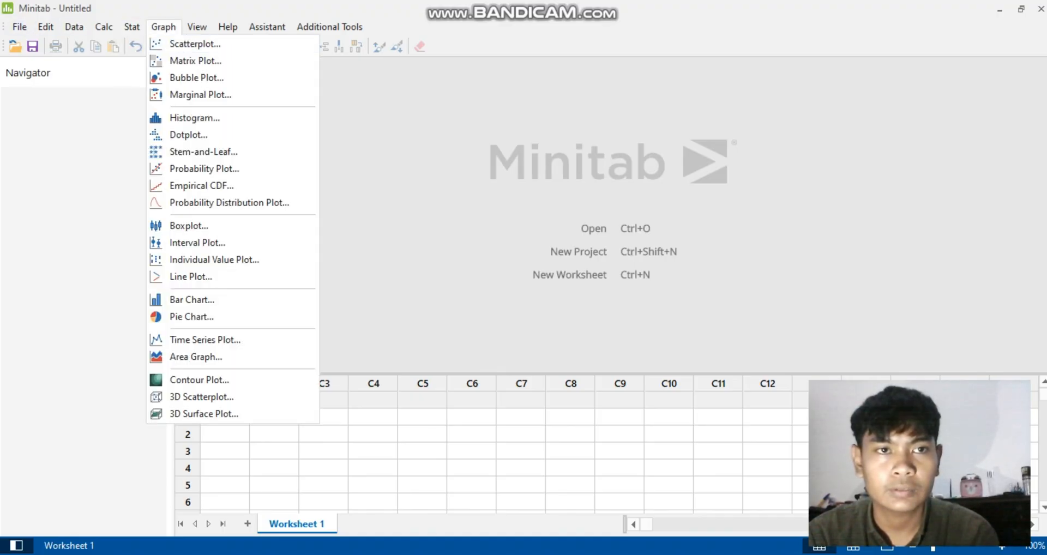
{"action": "mouse_move", "coordinate": [172, 44]}
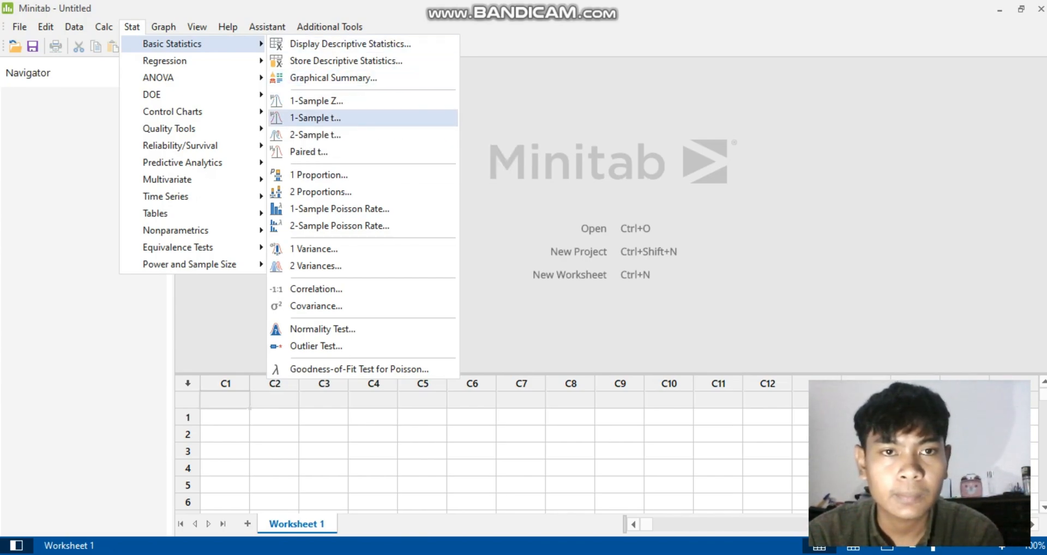
{"action": "left_click", "coordinate": [315, 118]}
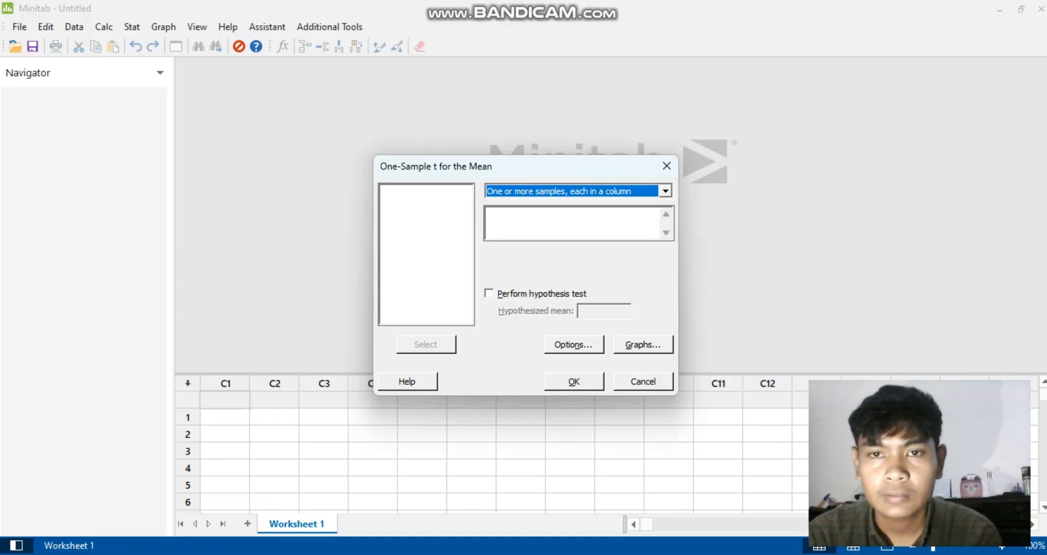
{"action": "left_click", "coordinate": [665, 190]}
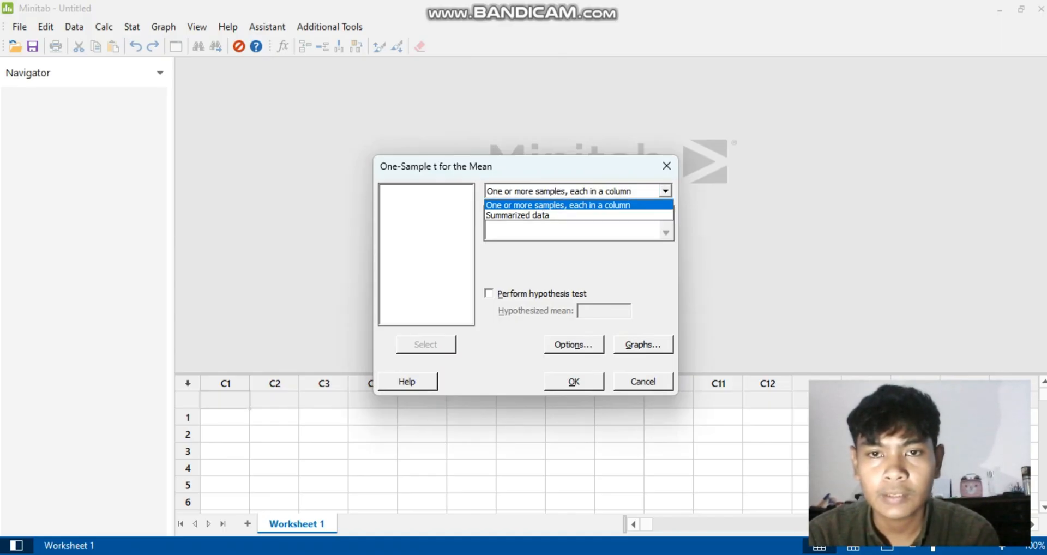
{"action": "left_click", "coordinate": [567, 215]}
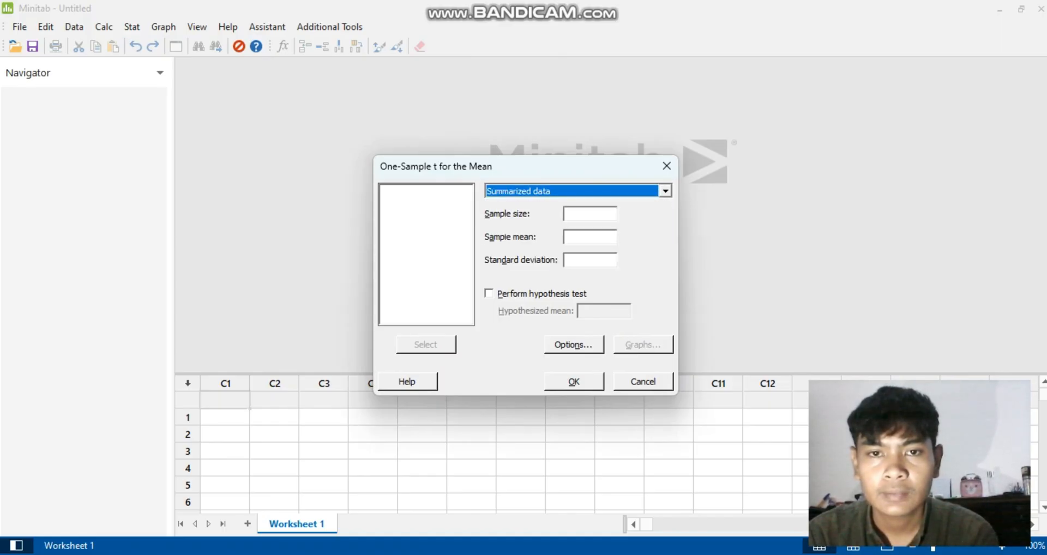
Step: Enter problem 1's summary values: sample size 15, sample mean 35 and standard deviation 4,5
{"action": "left_click", "coordinate": [590, 213]}
{"action": "type", "text": "15"}
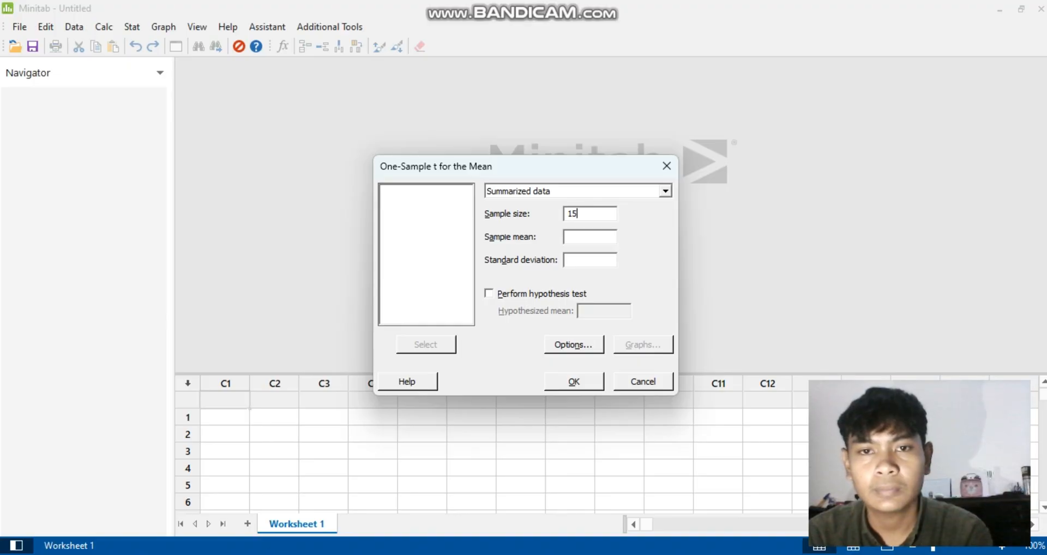
{"action": "left_click", "coordinate": [578, 237]}
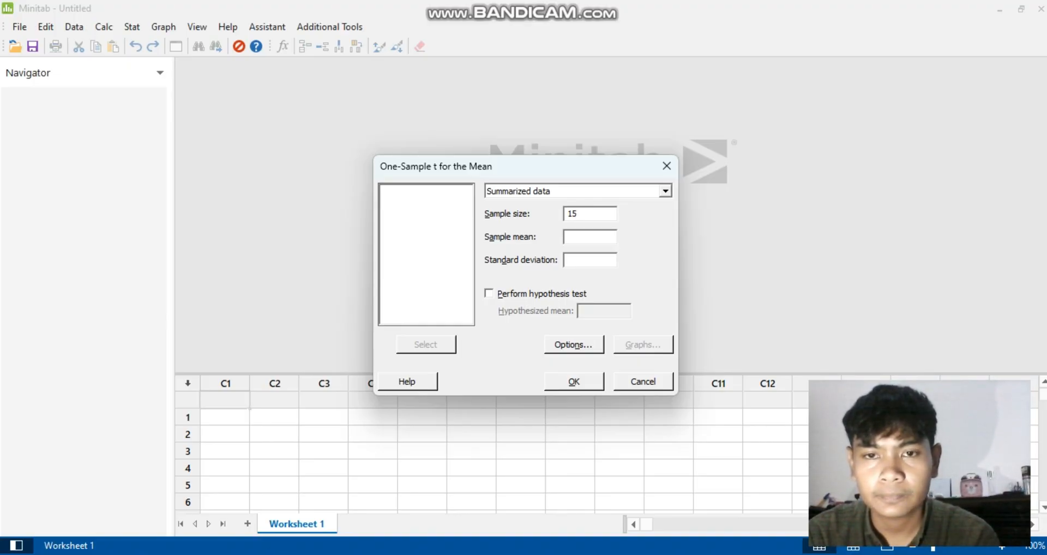
{"action": "key", "text": "alt+Tab"}
{"action": "key", "text": "alt+Tab"}
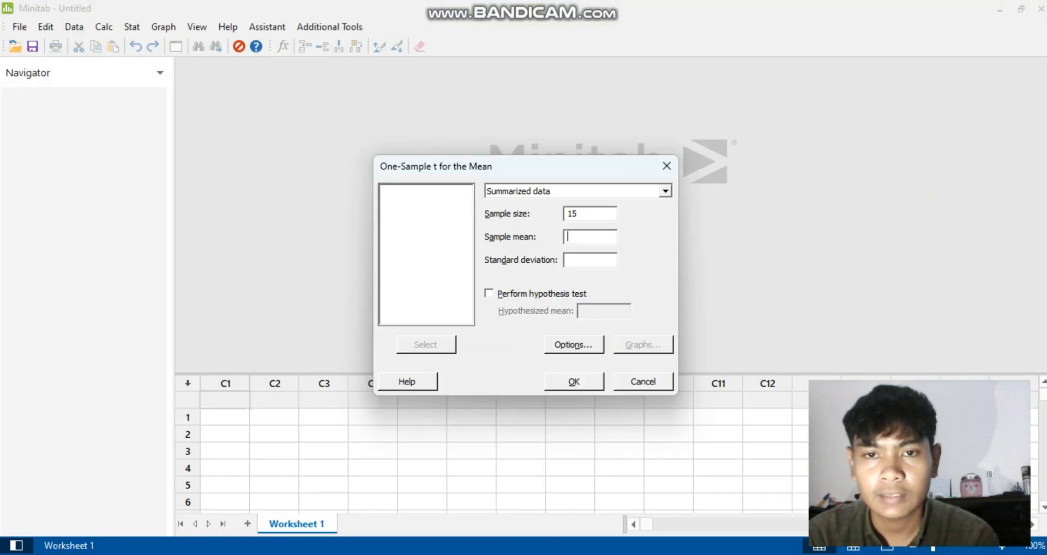
{"action": "type", "text": "35"}
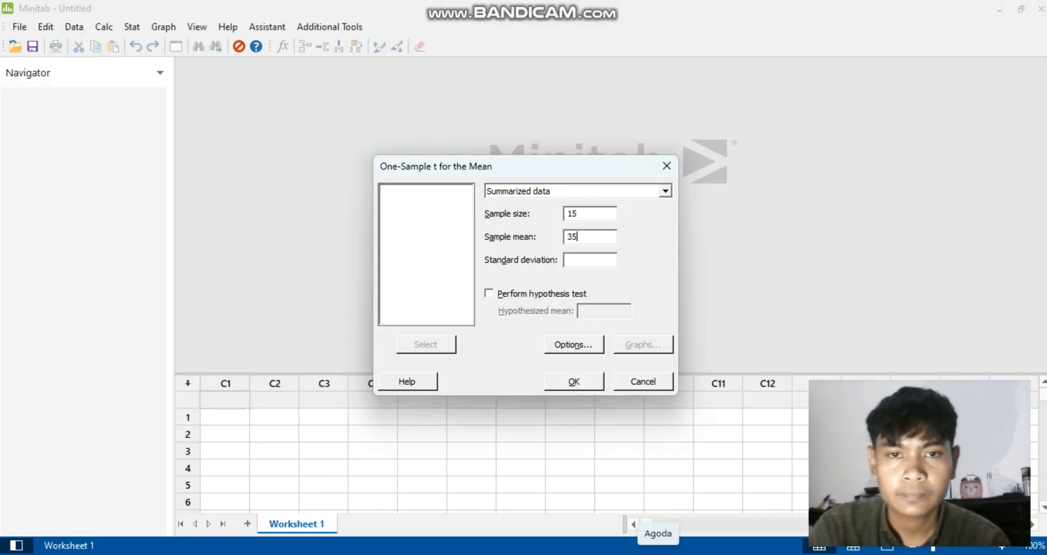
{"action": "key", "text": "Tab"}
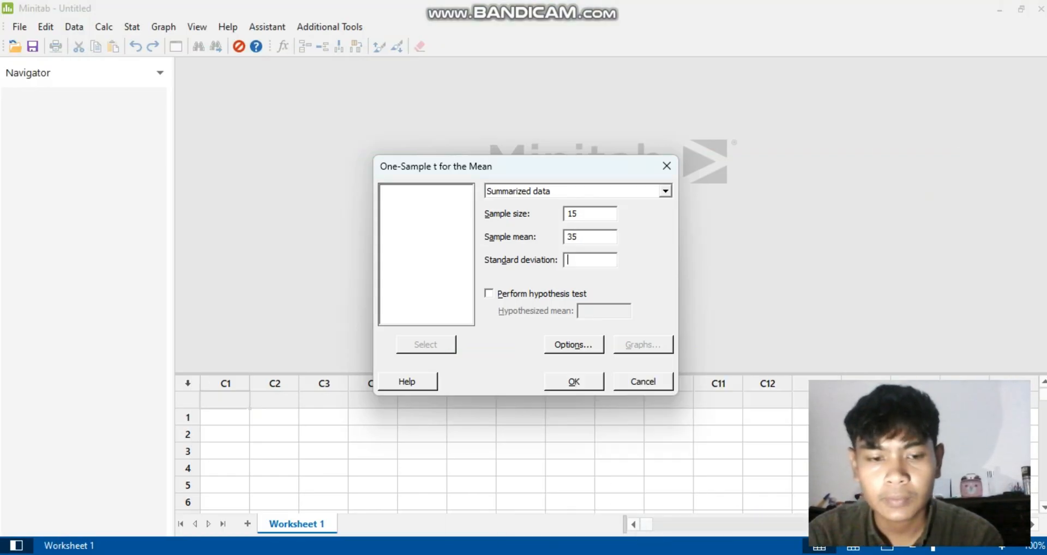
{"action": "type", "text": "4,5"}
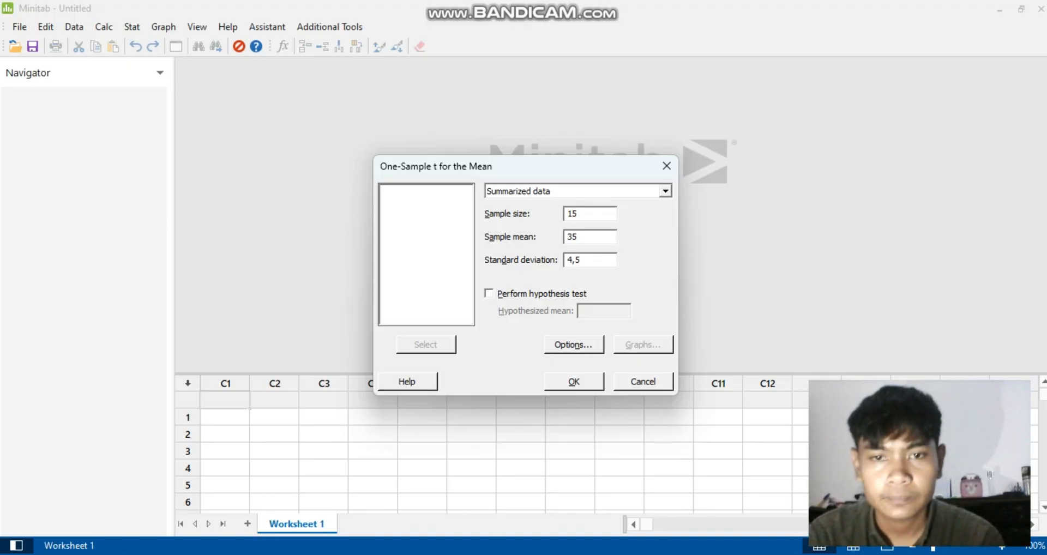
Step: Set the confidence level to 99,0 and run the one-sample t analysis
{"action": "left_click", "coordinate": [573, 344]}
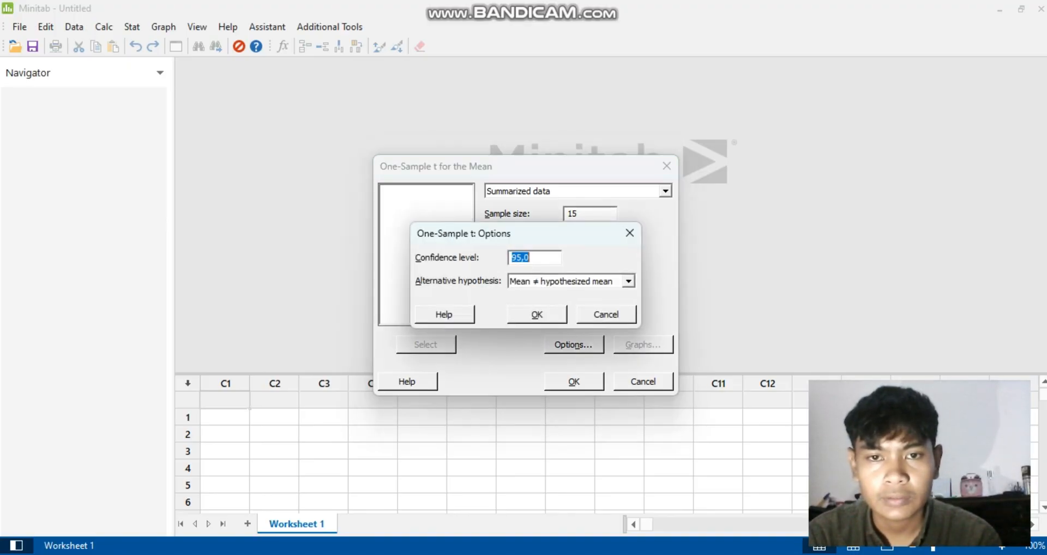
{"action": "type", "text": "99,"}
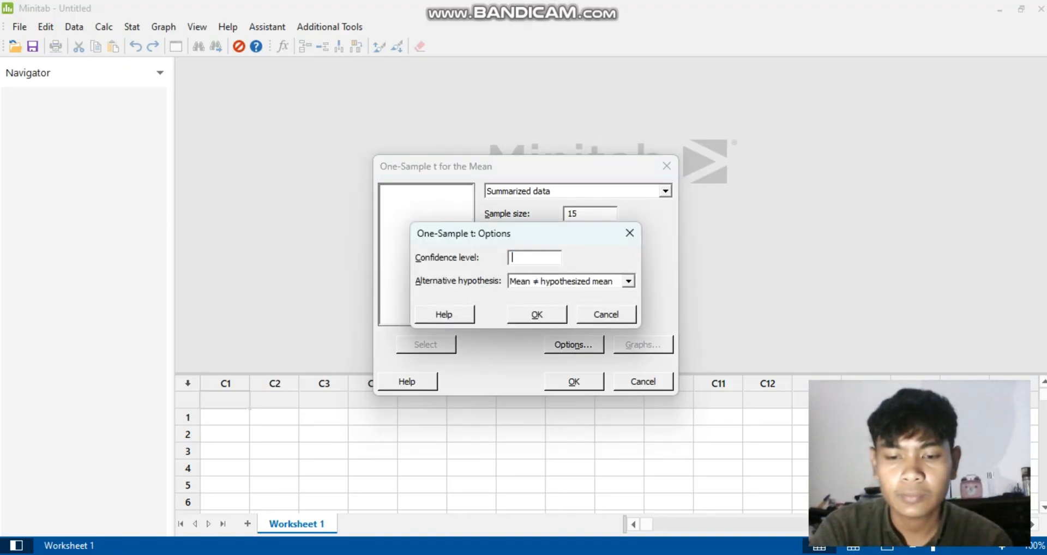
{"action": "type", "text": "0"}
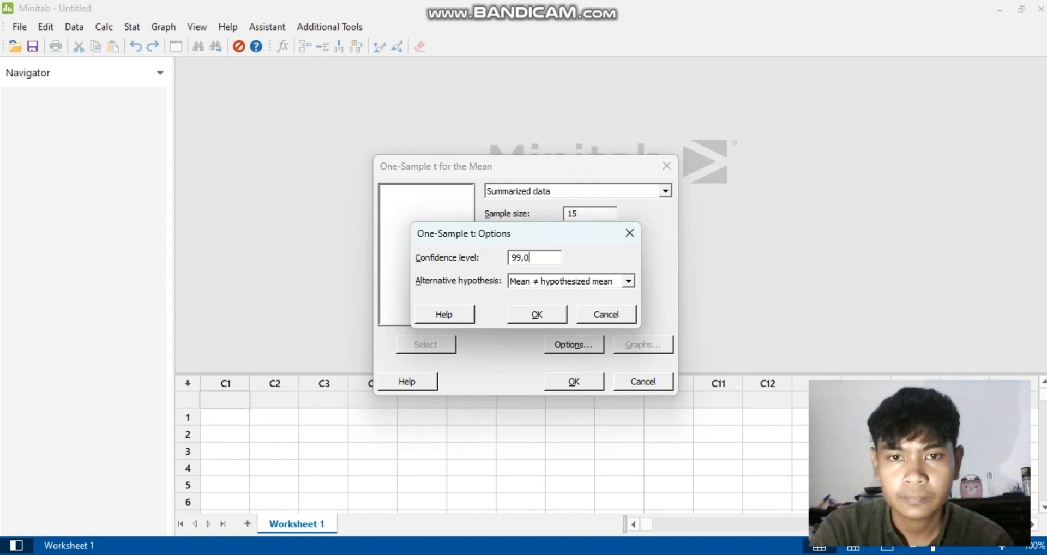
{"action": "key", "text": "Return"}
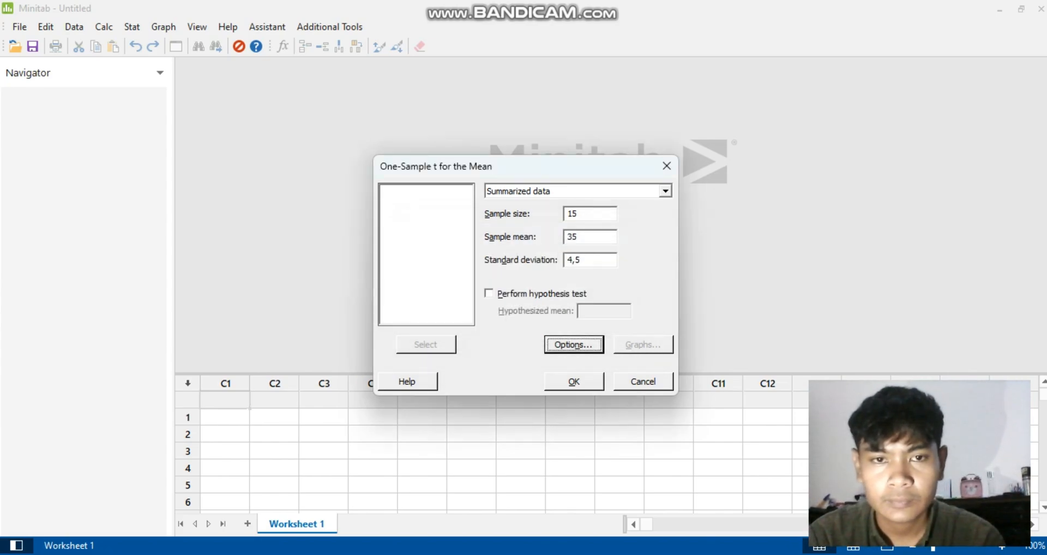
{"action": "left_click", "coordinate": [574, 381]}
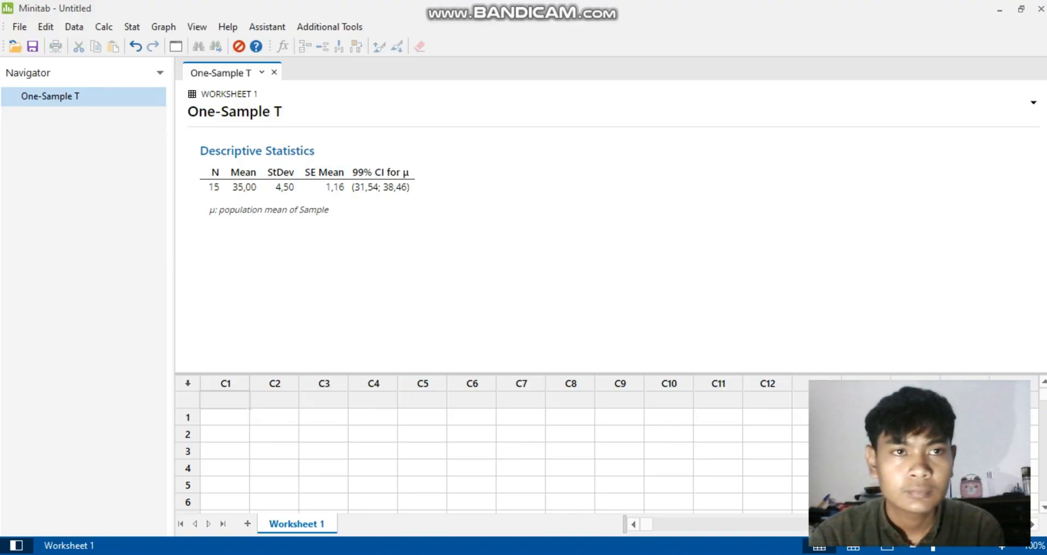
Step: Start a 2 Proportions analysis using summarized data
{"action": "left_click", "coordinate": [132, 27]}
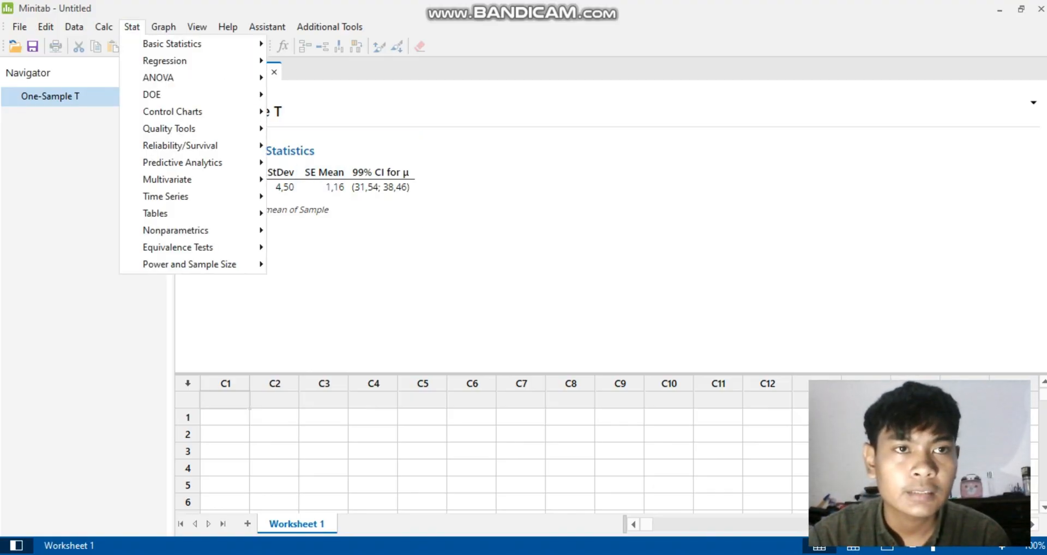
{"action": "mouse_move", "coordinate": [172, 44]}
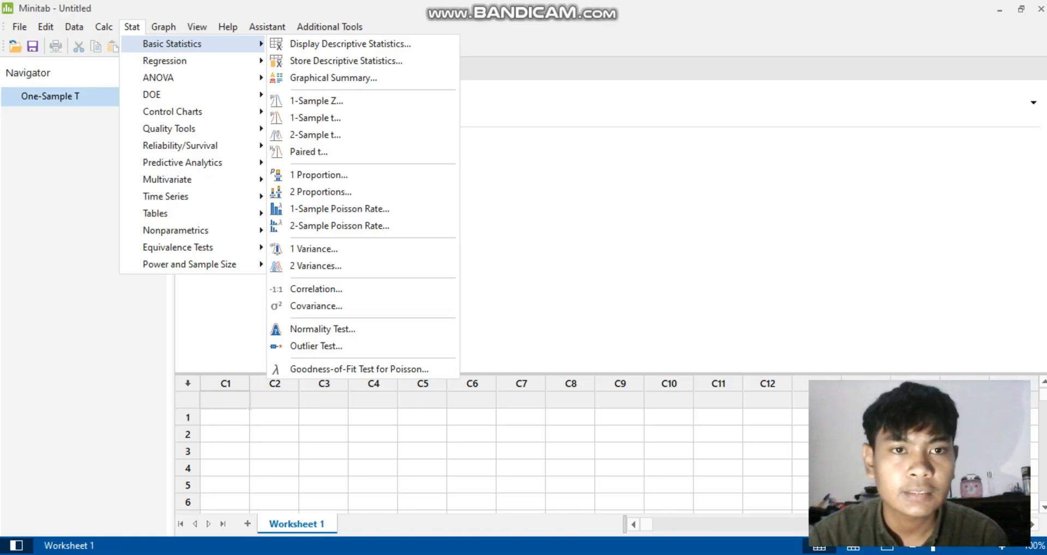
{"action": "left_click", "coordinate": [321, 192]}
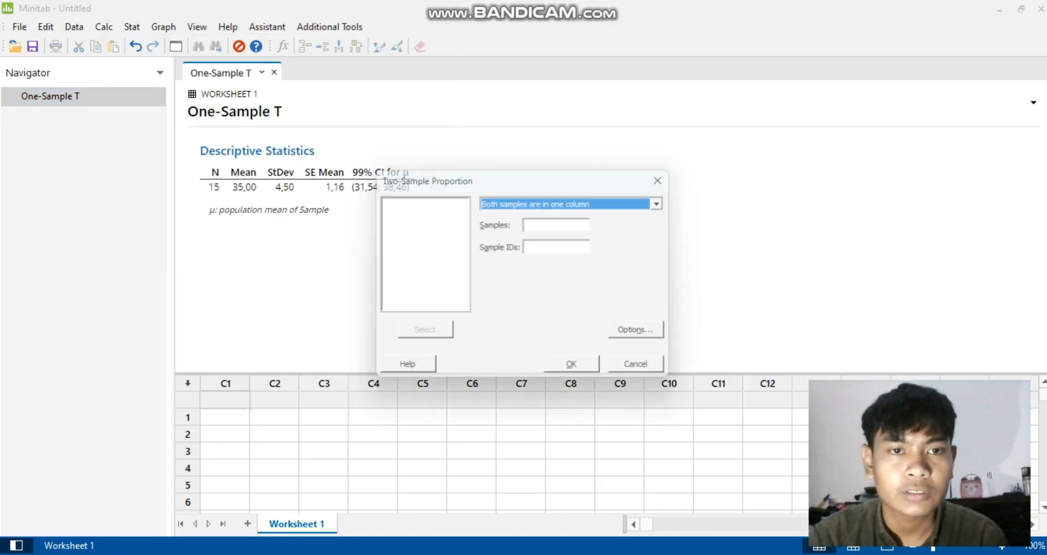
{"action": "left_click", "coordinate": [670, 200]}
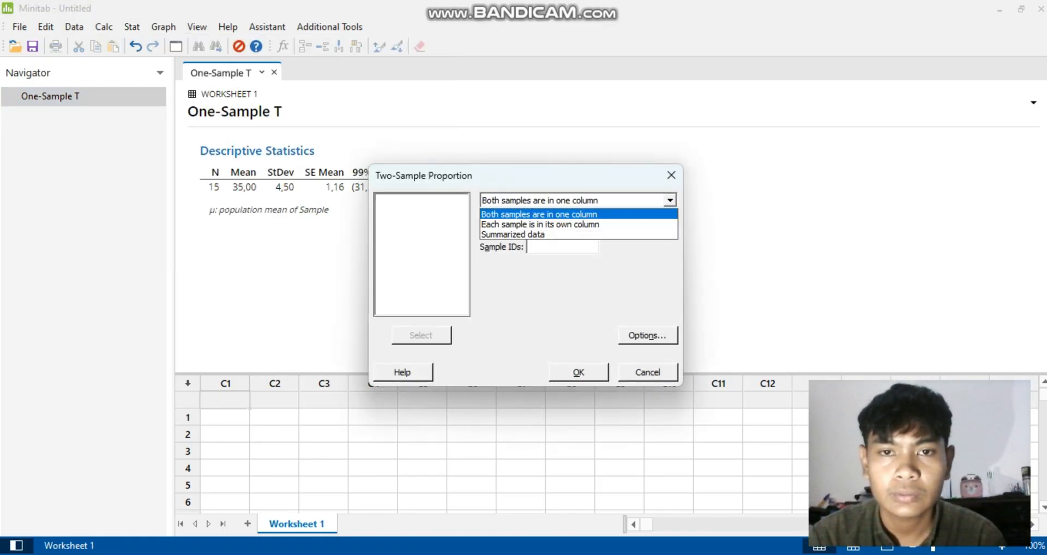
{"action": "left_click", "coordinate": [567, 234]}
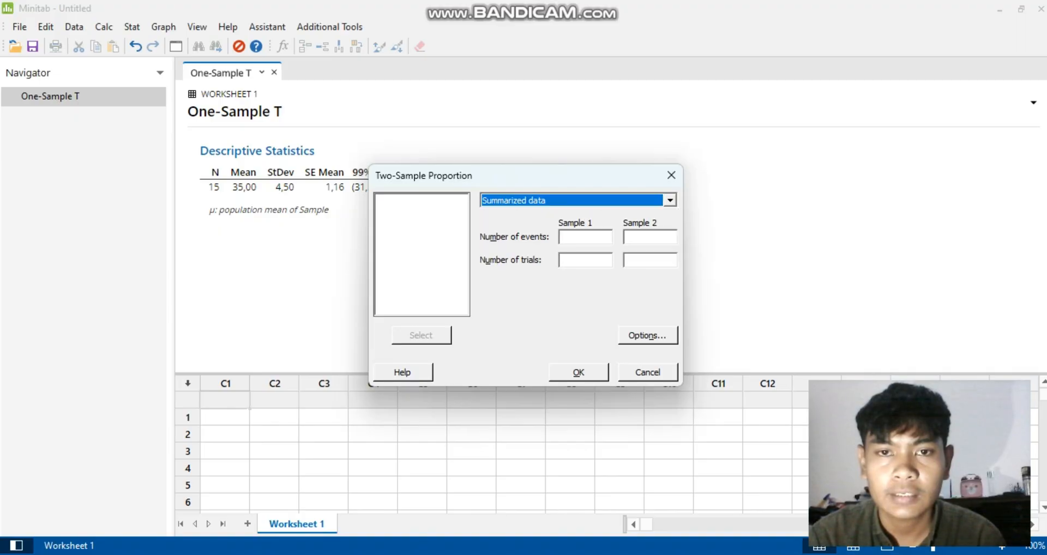
Step: Consult Shift 2 problem 2 in the assignment PDF and enter the numbers of events: 280 for Sample 1 and 210 for Sample 2
{"action": "left_click", "coordinate": [581, 237]}
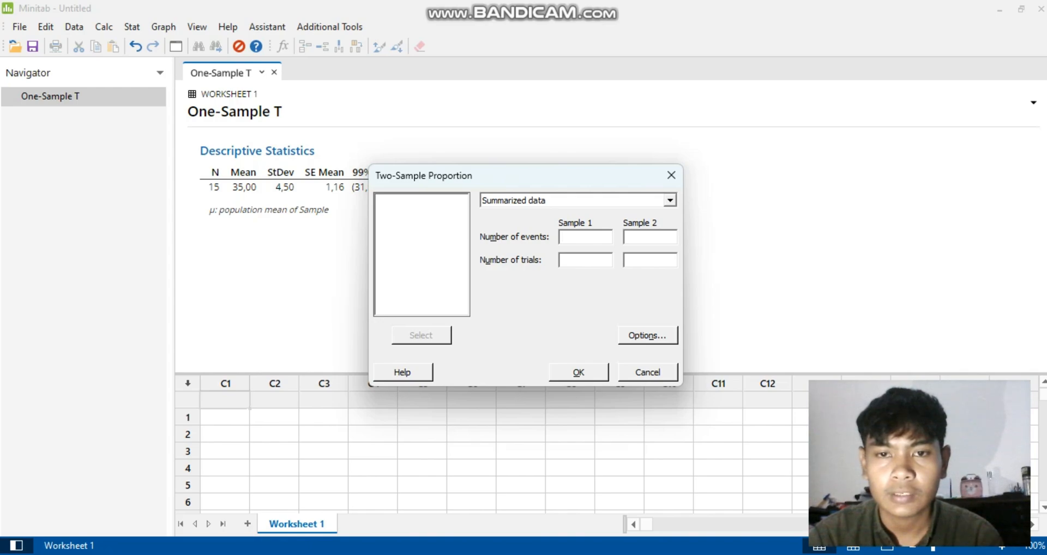
{"action": "key", "text": "alt+Tab"}
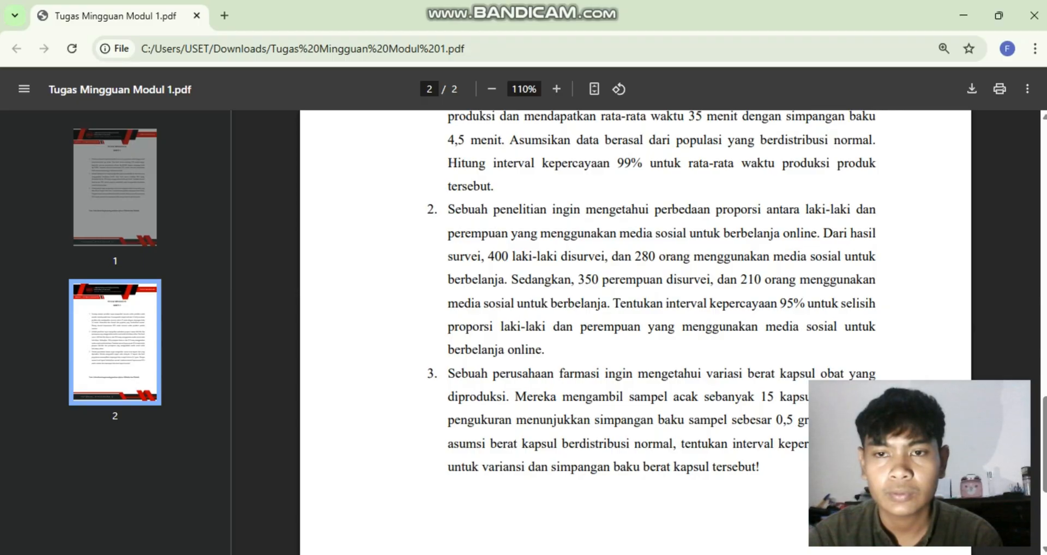
{"action": "key", "text": "alt+Tab"}
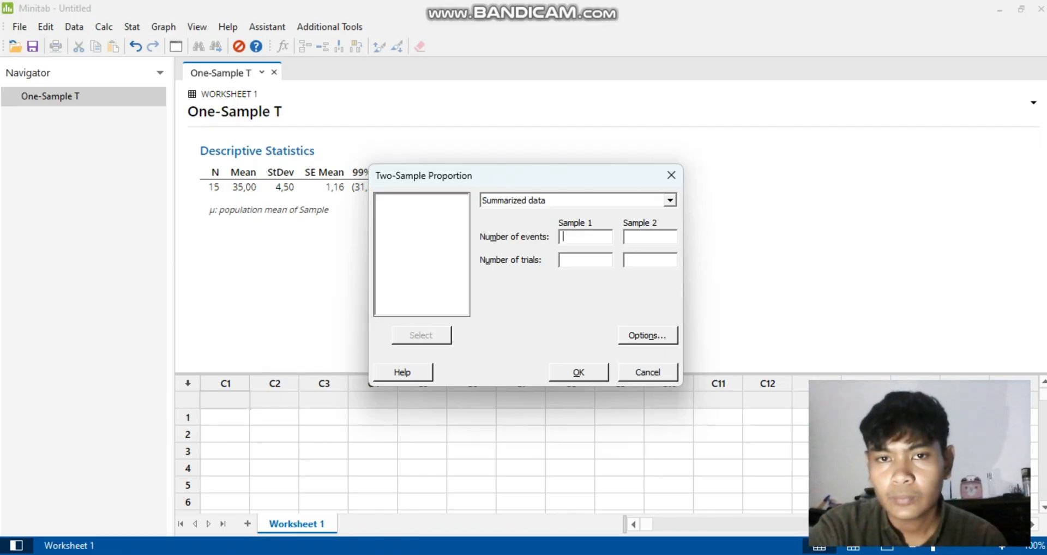
{"action": "type", "text": "28"}
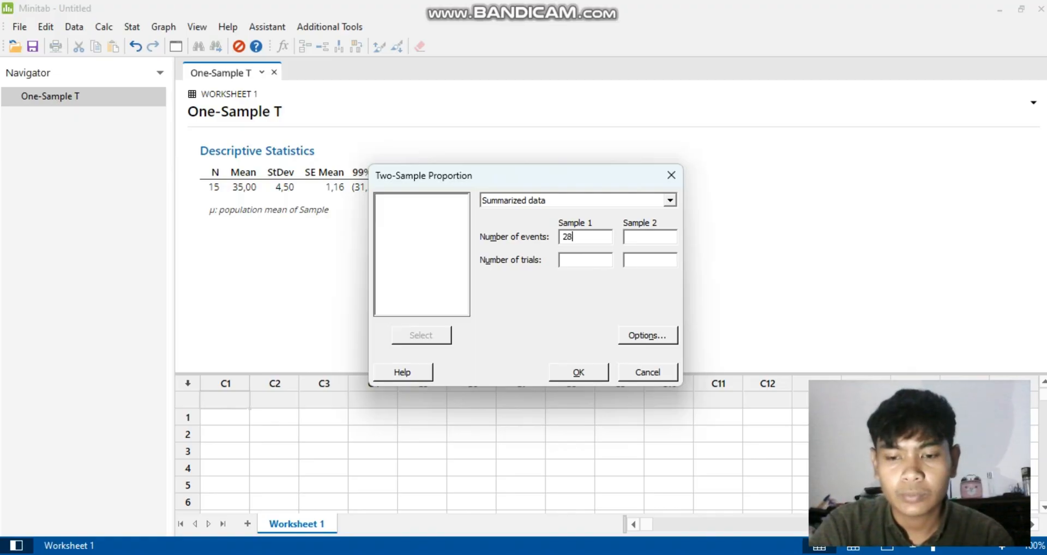
{"action": "type", "text": "0"}
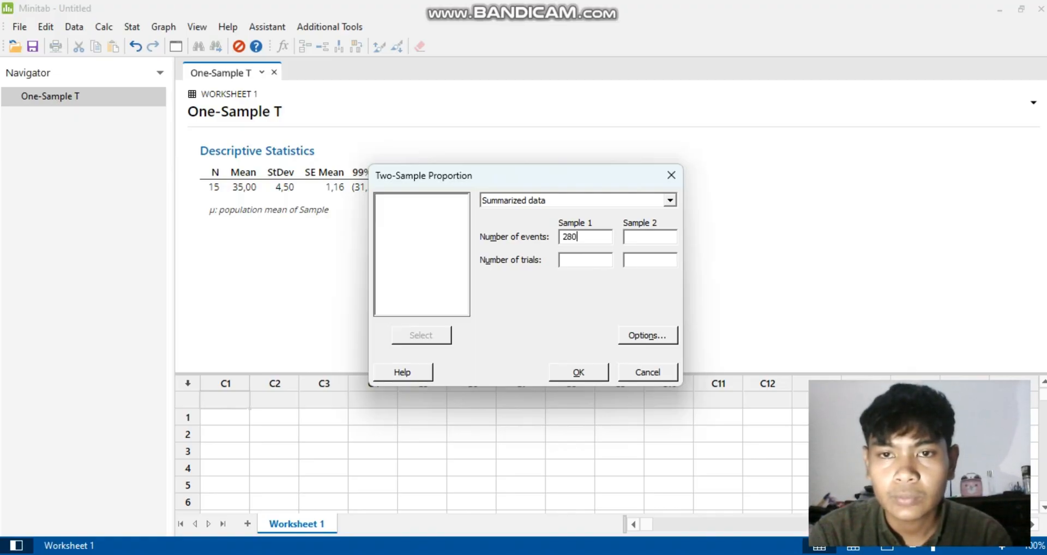
{"action": "key", "text": "Tab"}
{"action": "type", "text": "2"}
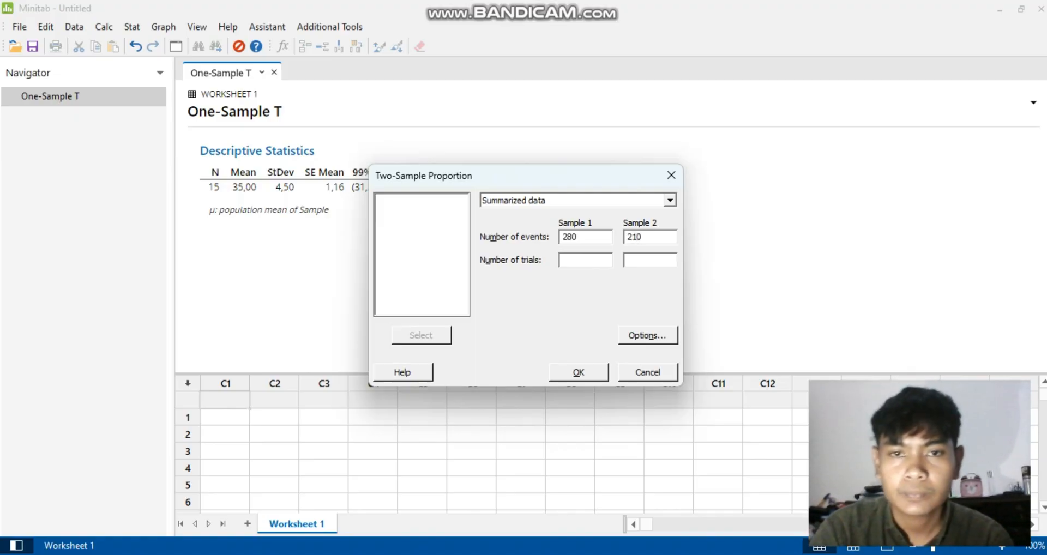
Step: Enter the numbers of trials: 400 for Sample 1 and 350 for Sample 2
{"action": "left_click", "coordinate": [585, 260]}
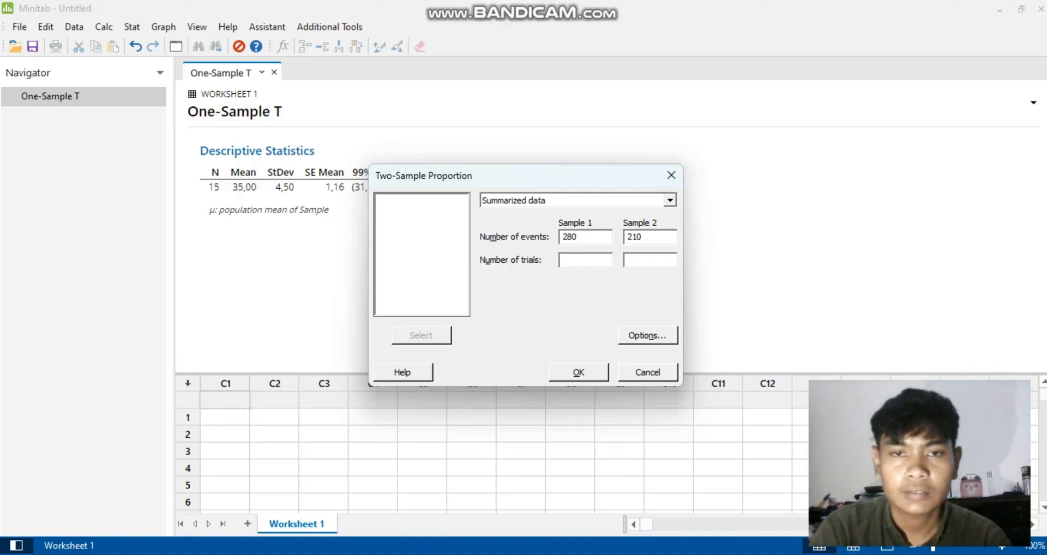
{"action": "type", "text": "400"}
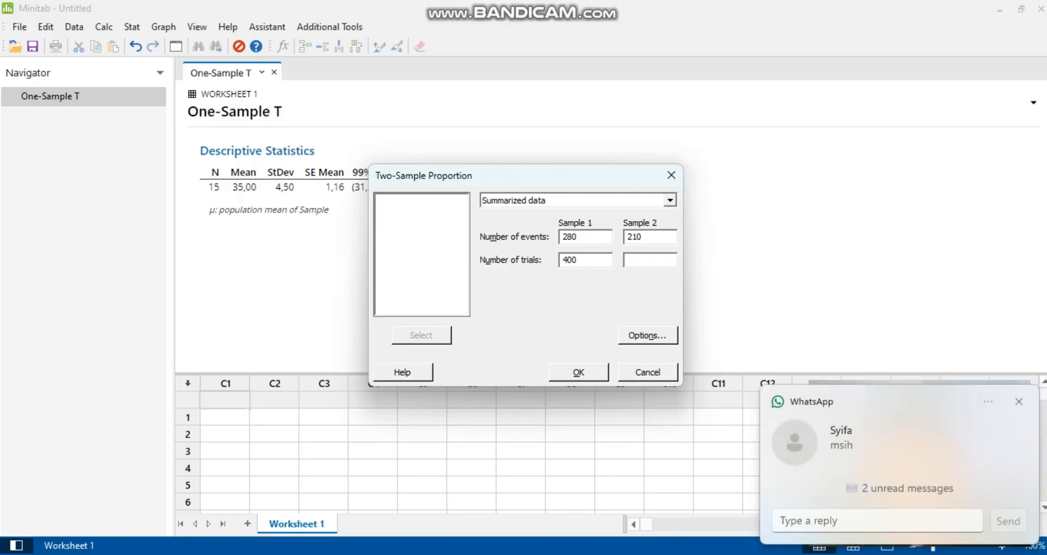
{"action": "left_click", "coordinate": [650, 260]}
{"action": "type", "text": "350"}
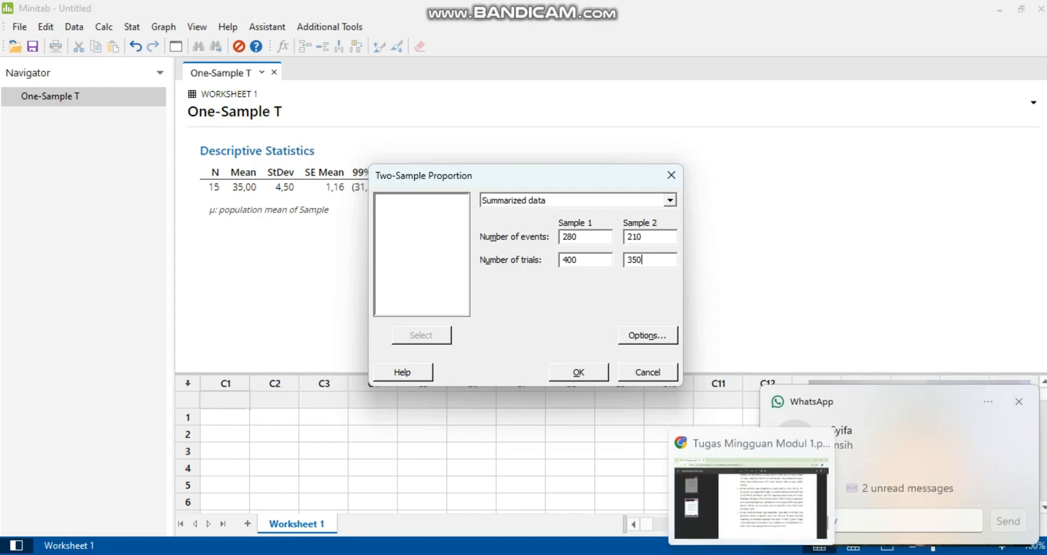
Step: Check problem 2's confidence level in the PDF, run the two-proportion analysis at 95,0 and review its output
{"action": "left_click", "coordinate": [750, 553]}
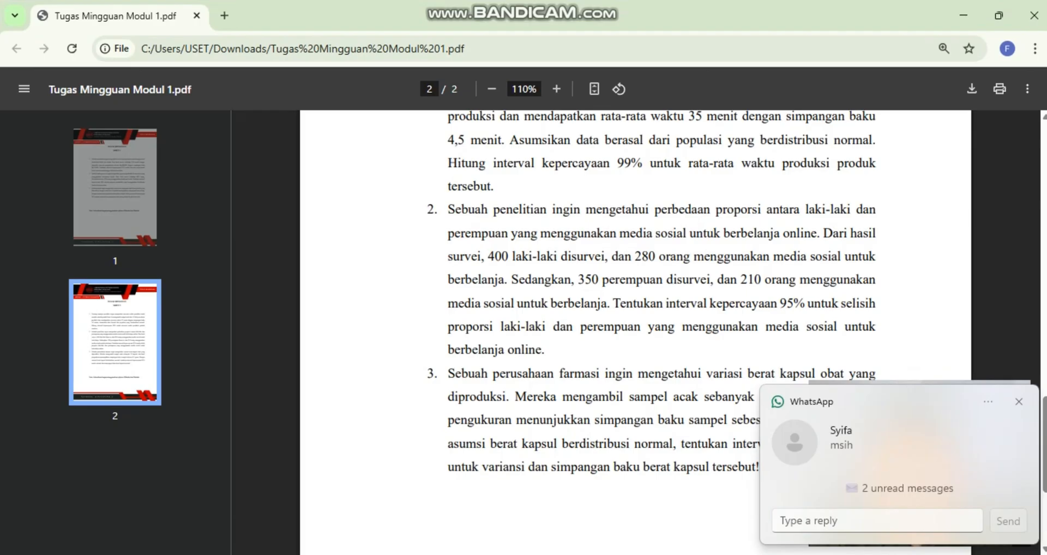
{"action": "key", "text": "alt+Tab"}
{"action": "left_click", "coordinate": [647, 336]}
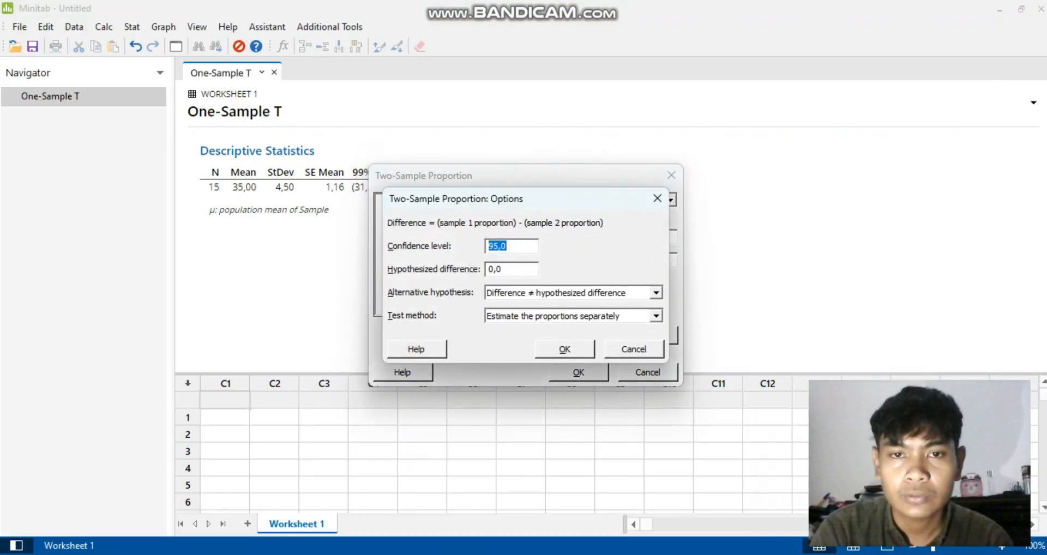
{"action": "left_click", "coordinate": [564, 349]}
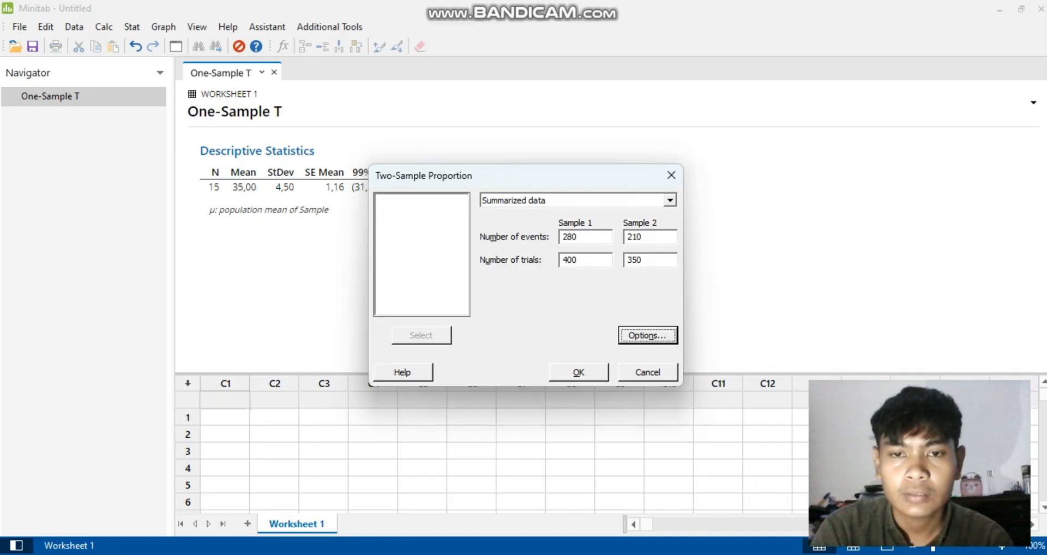
{"action": "left_click", "coordinate": [578, 373]}
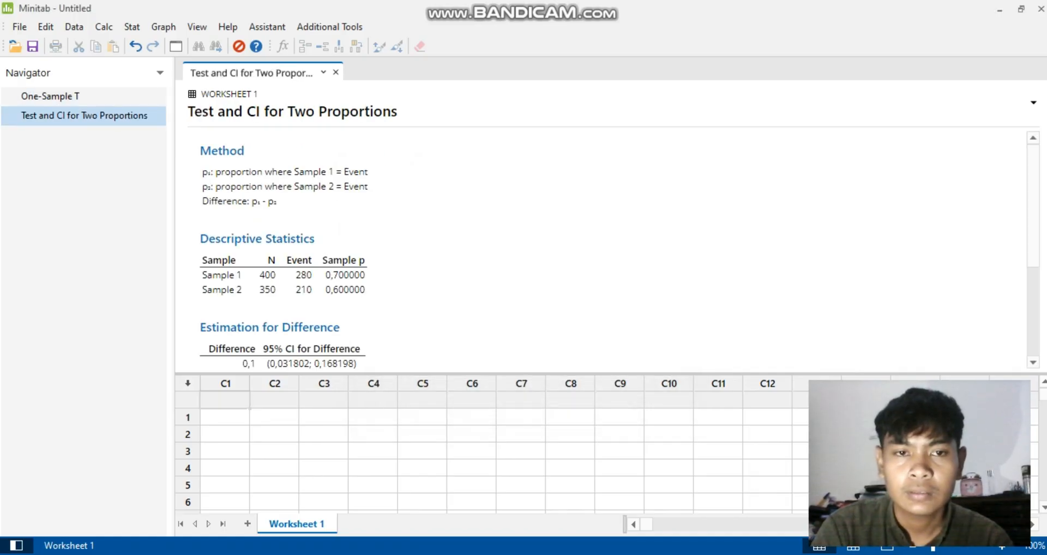
{"action": "scroll", "coordinate": [600, 245], "scroll_direction": "down", "scroll_amount": 3}
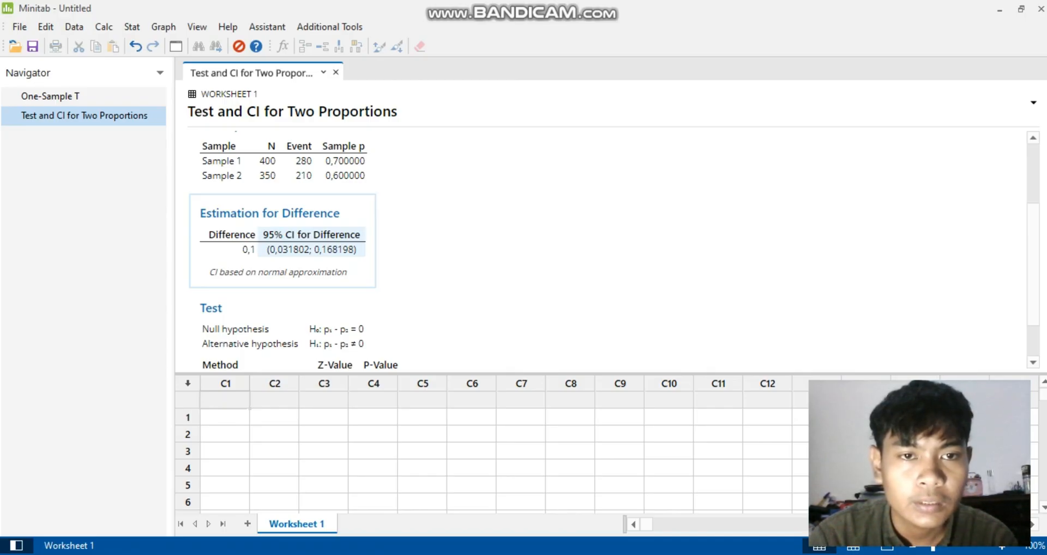
{"action": "scroll", "coordinate": [613, 249], "scroll_direction": "down", "scroll_amount": 1}
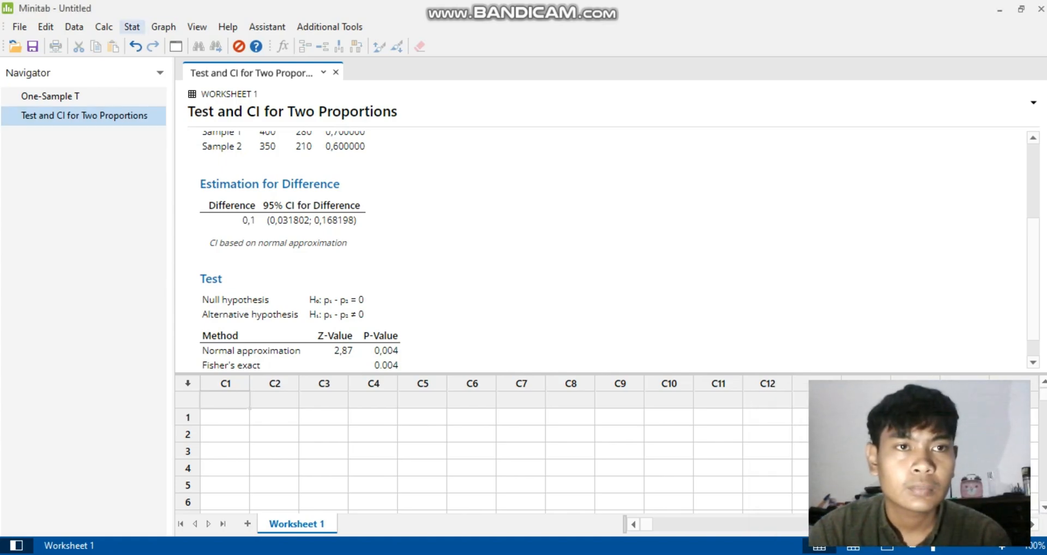
Step: Start a 1 Variance analysis based on the sample standard deviation
{"action": "left_click", "coordinate": [132, 27]}
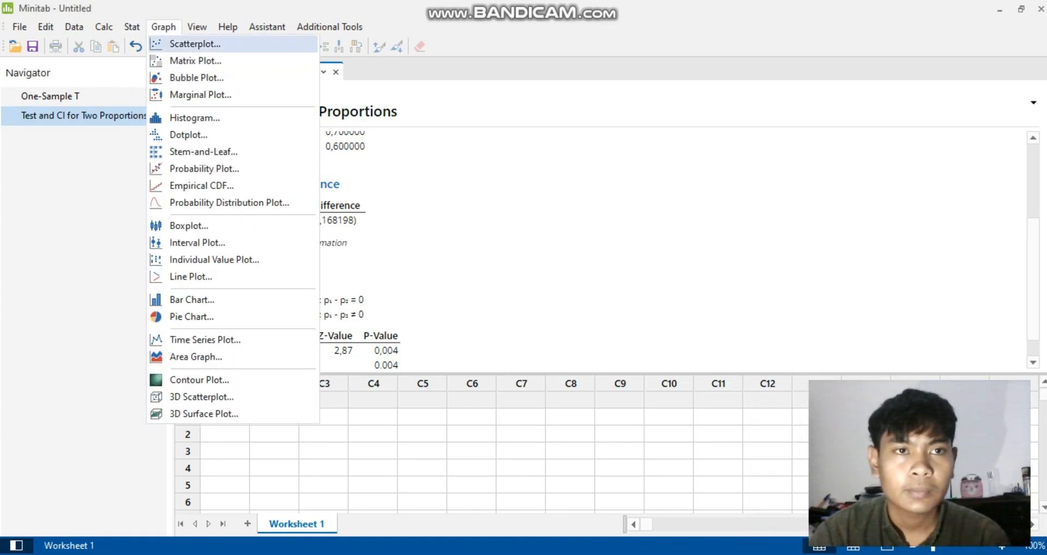
{"action": "mouse_move", "coordinate": [173, 44]}
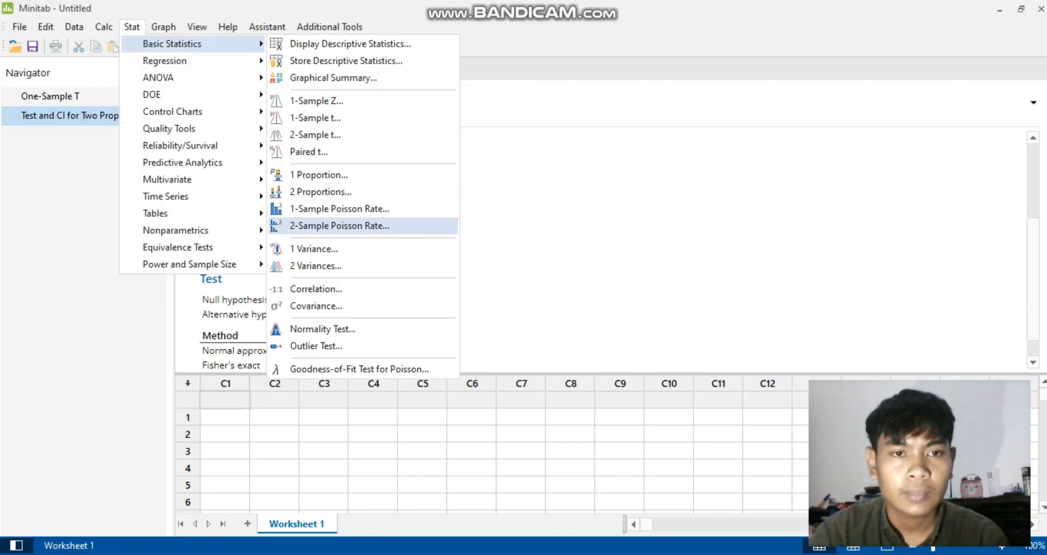
{"action": "left_click", "coordinate": [313, 249]}
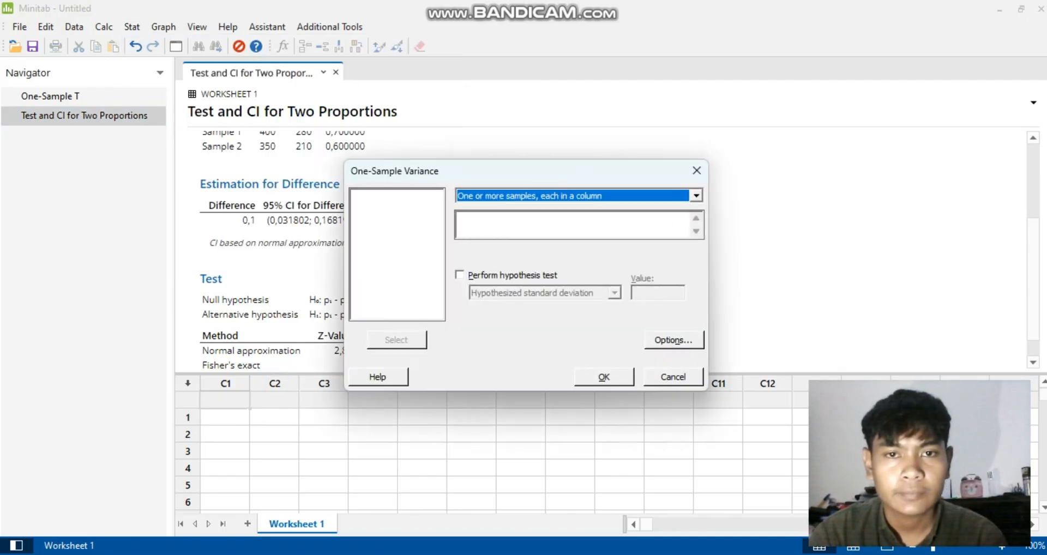
{"action": "left_click", "coordinate": [696, 196]}
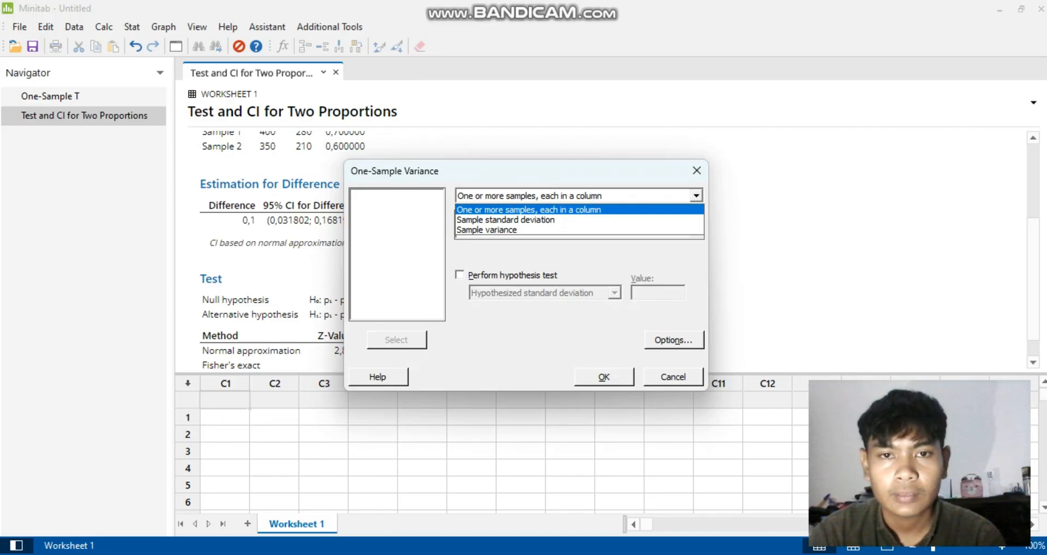
{"action": "left_click", "coordinate": [579, 220]}
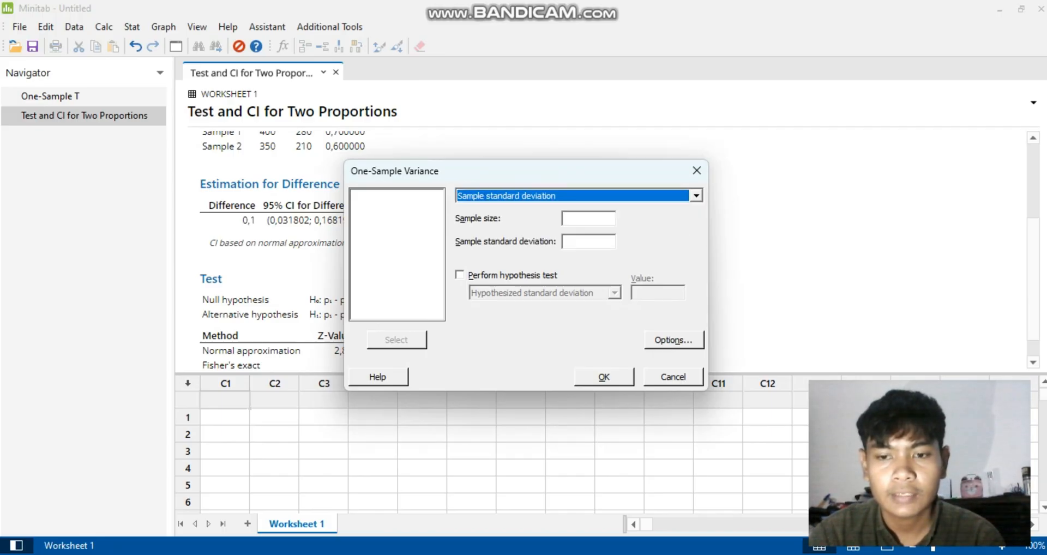
Step: Consult problem 3 in the assignment PDF and enter sample size 15 and sample standard deviation 0,5
{"action": "left_click", "coordinate": [751, 554]}
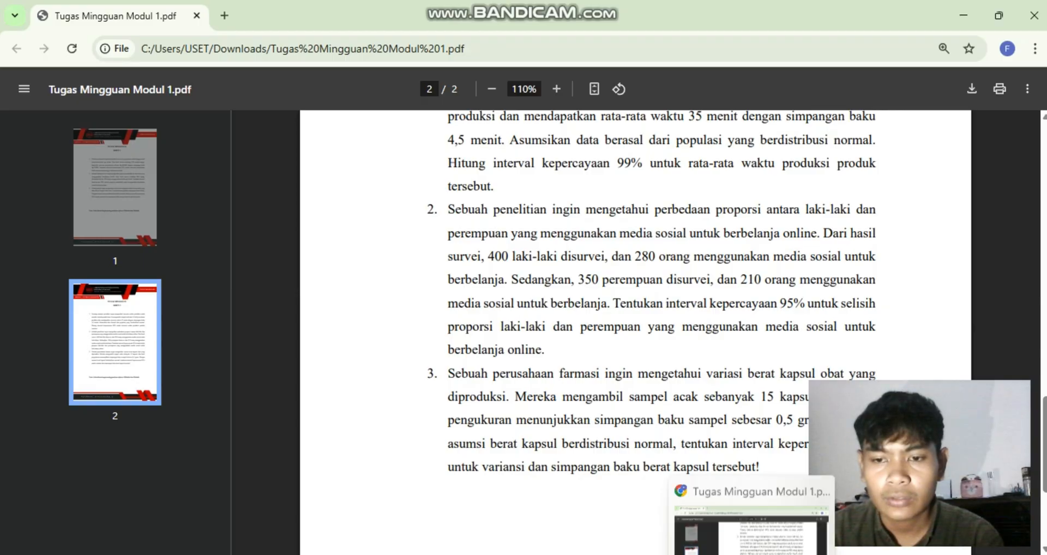
{"action": "left_click", "coordinate": [744, 554]}
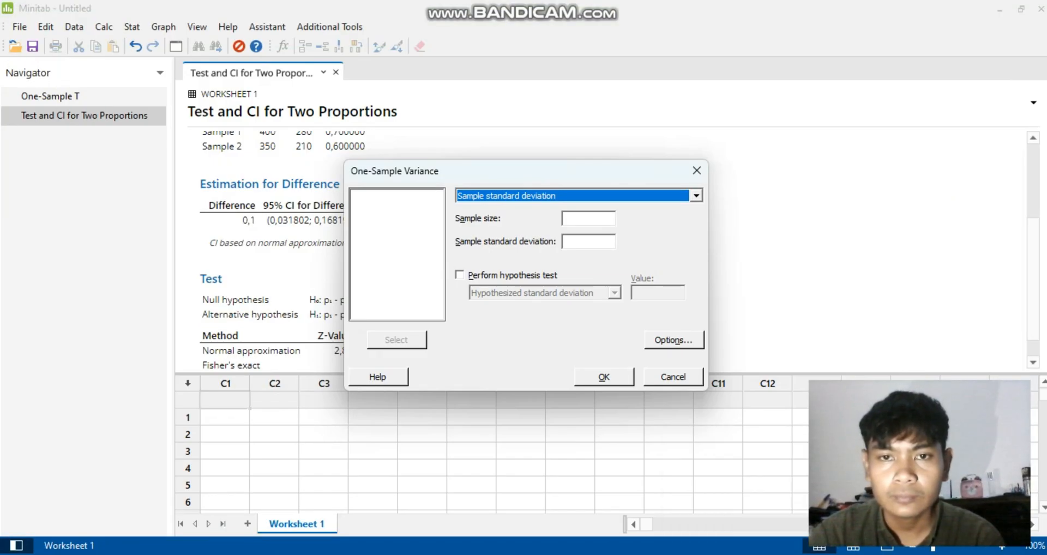
{"action": "key", "text": "Tab"}
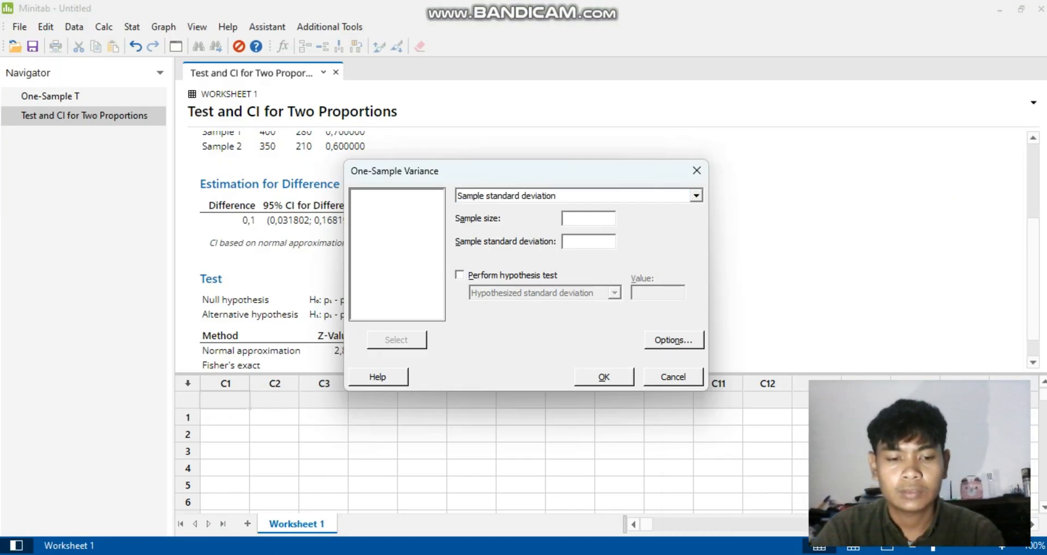
{"action": "type", "text": "25"}
{"action": "key", "text": "BackSpace"}
{"action": "key", "text": "BackSpace"}
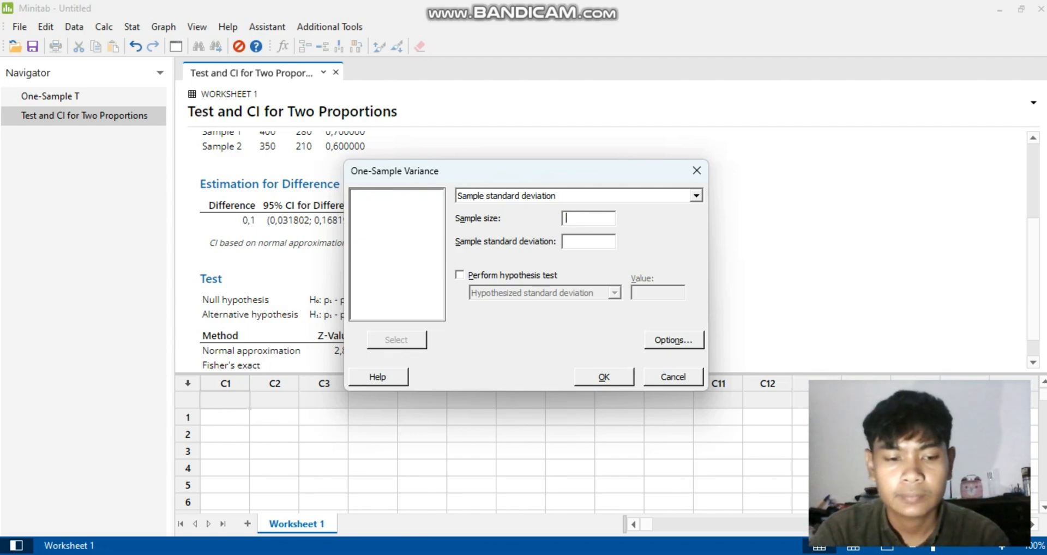
{"action": "type", "text": "15"}
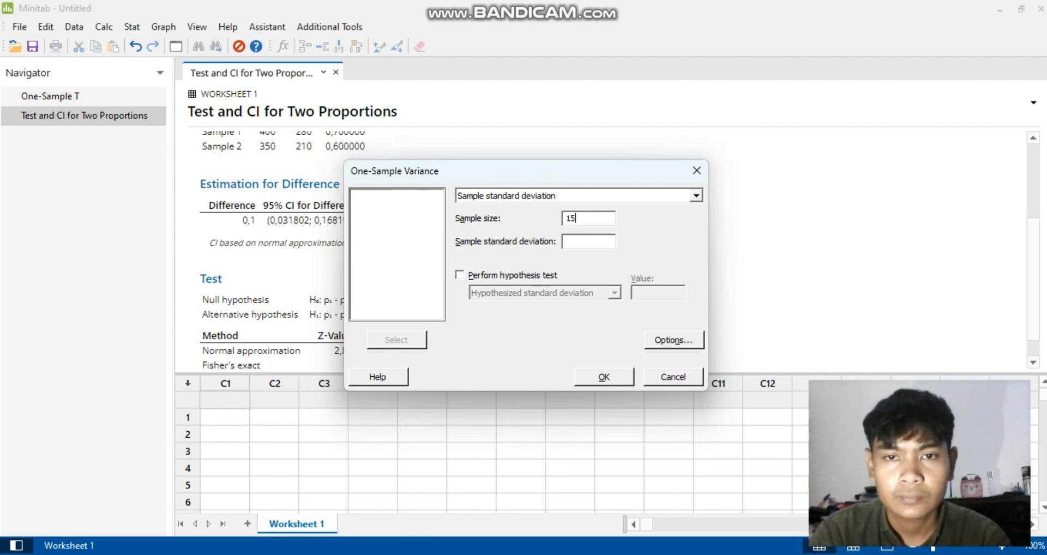
{"action": "key", "text": "Tab"}
{"action": "type", "text": "0,5"}
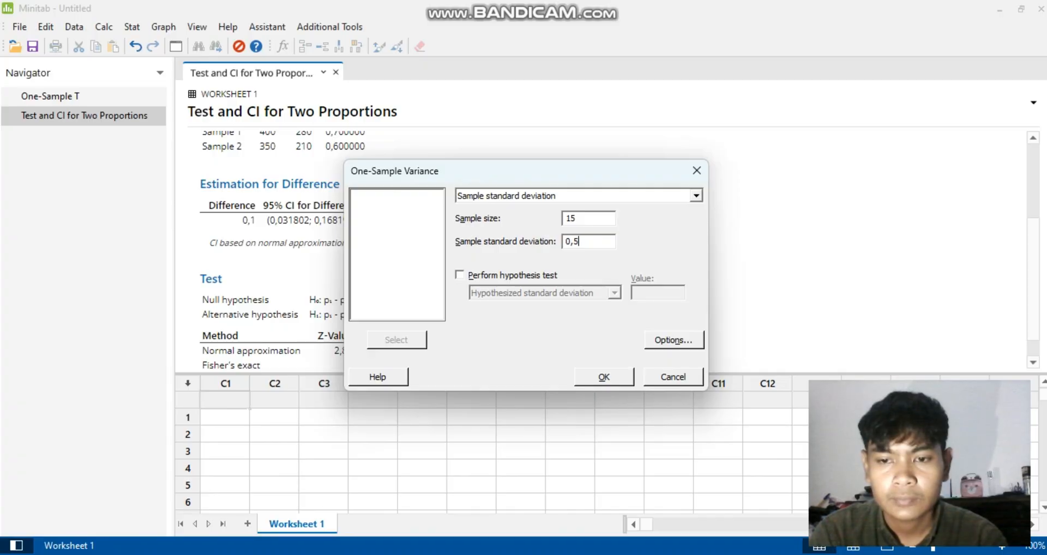
Step: Check problem 3's required confidence level in the PDF and run the one-sample variance analysis in the untitled Minitab project at 95,0
{"action": "key", "text": "alt+Tab"}
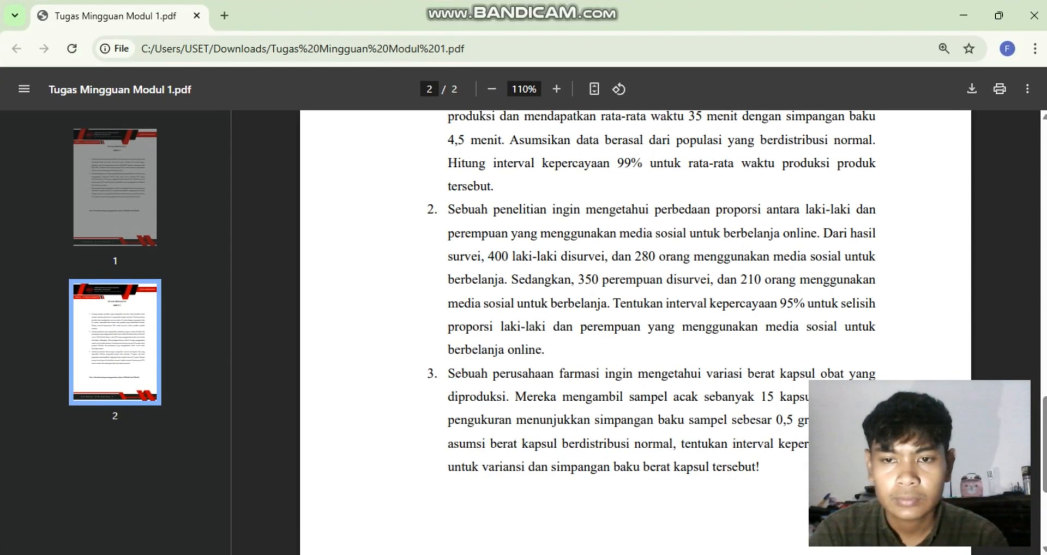
{"action": "scroll", "coordinate": [635, 294], "scroll_direction": "down", "scroll_amount": 4}
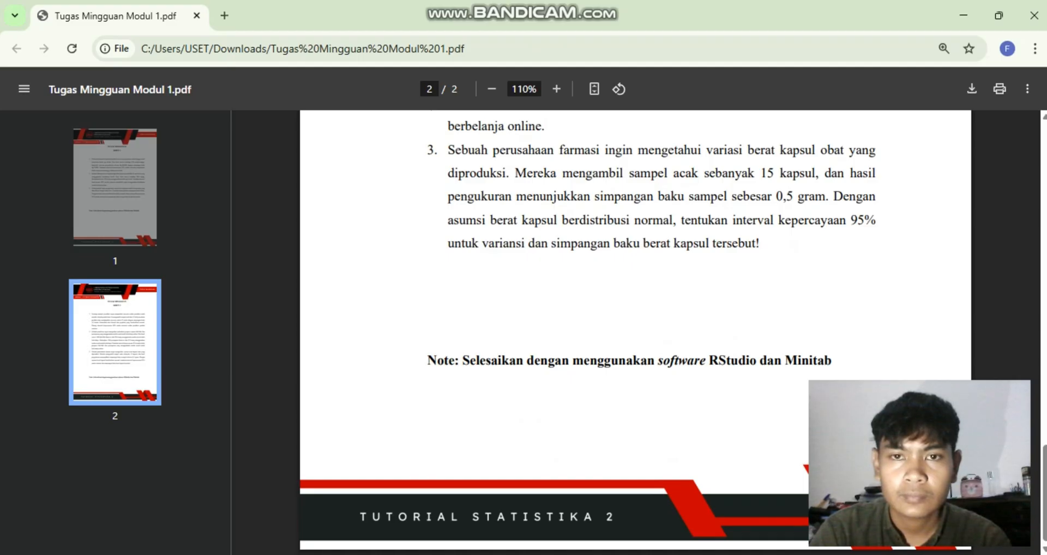
{"action": "scroll", "coordinate": [635, 294], "scroll_direction": "up", "scroll_amount": 3}
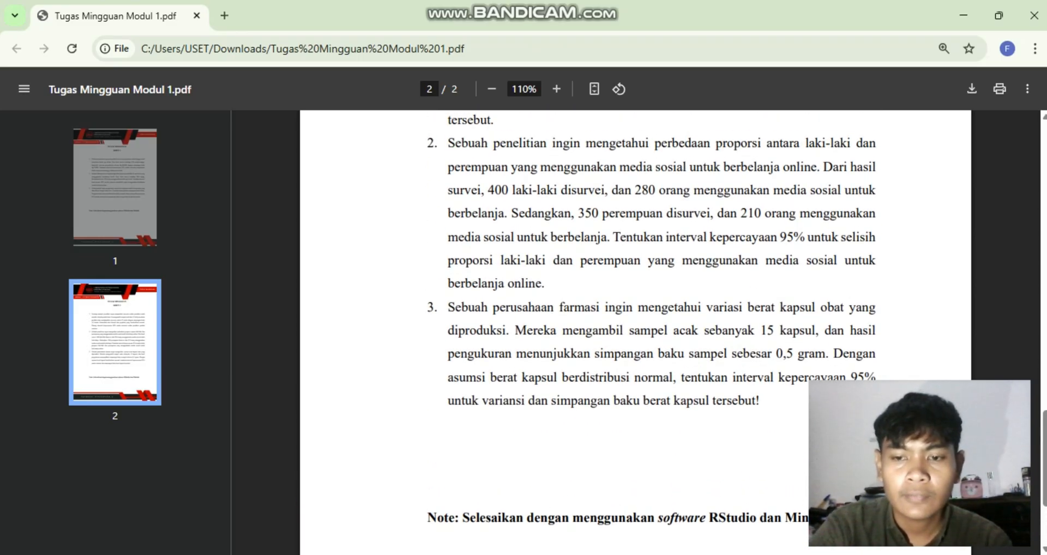
{"action": "mouse_move", "coordinate": [717, 554]}
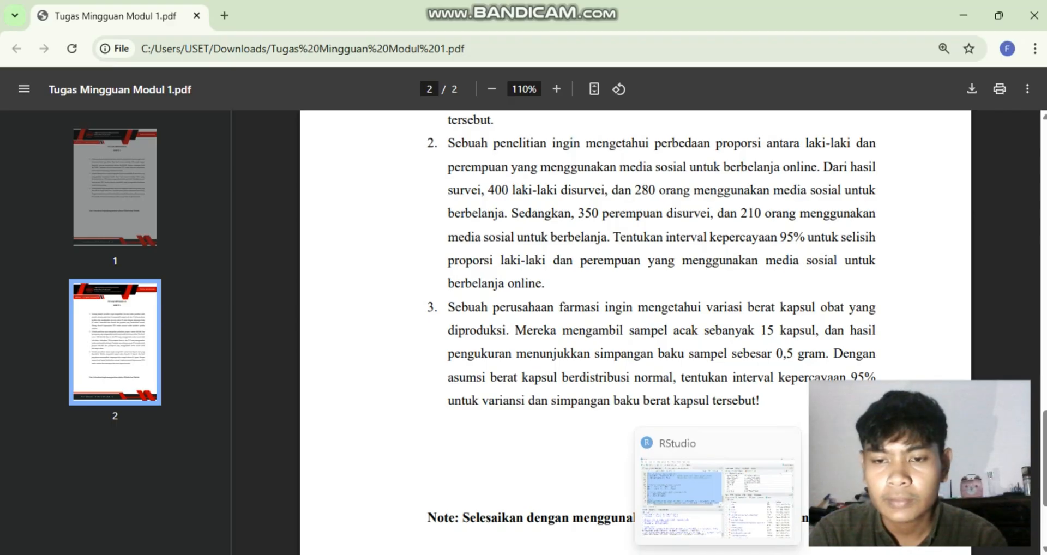
{"action": "mouse_move", "coordinate": [682, 554]}
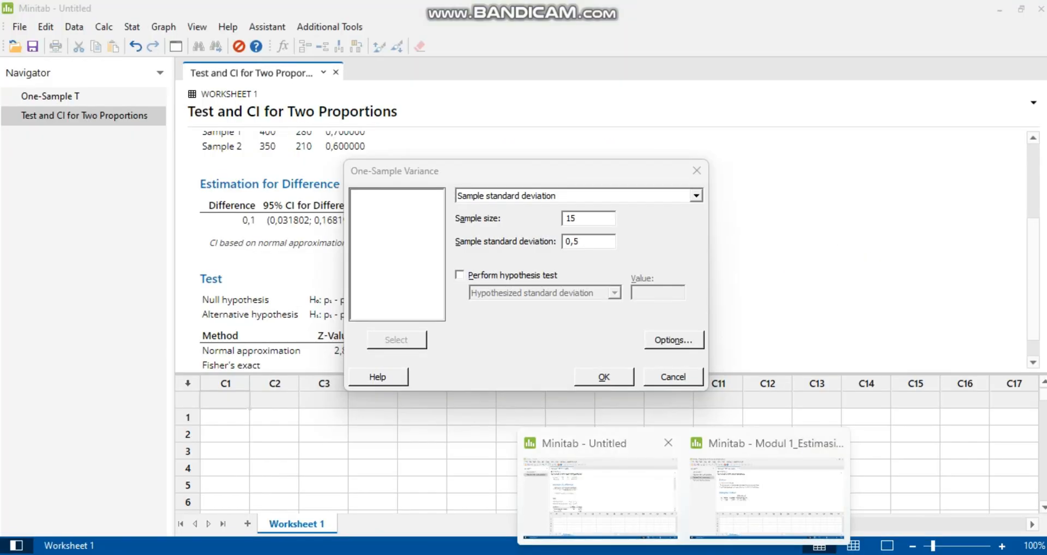
{"action": "left_click", "coordinate": [600, 496]}
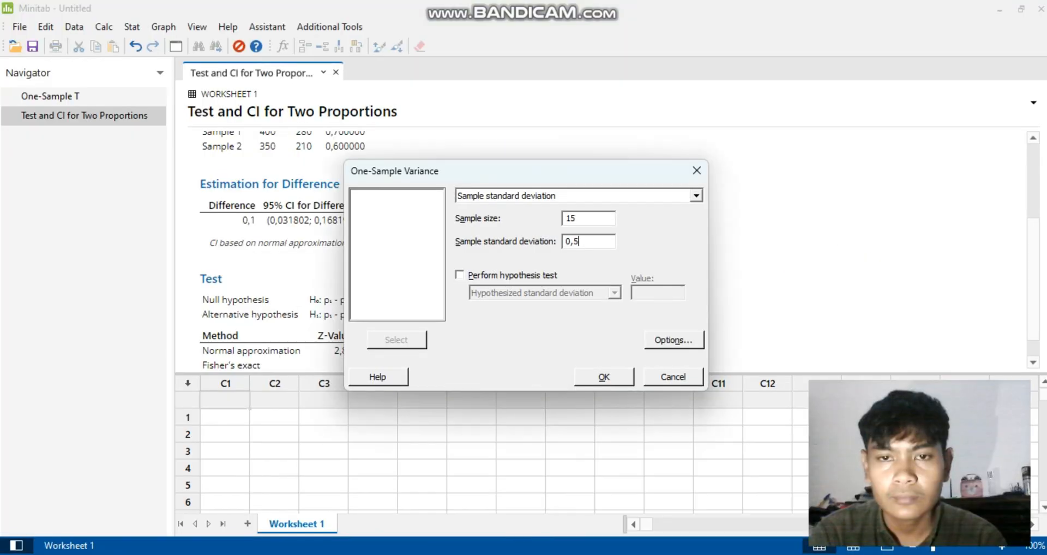
{"action": "left_click", "coordinate": [674, 341]}
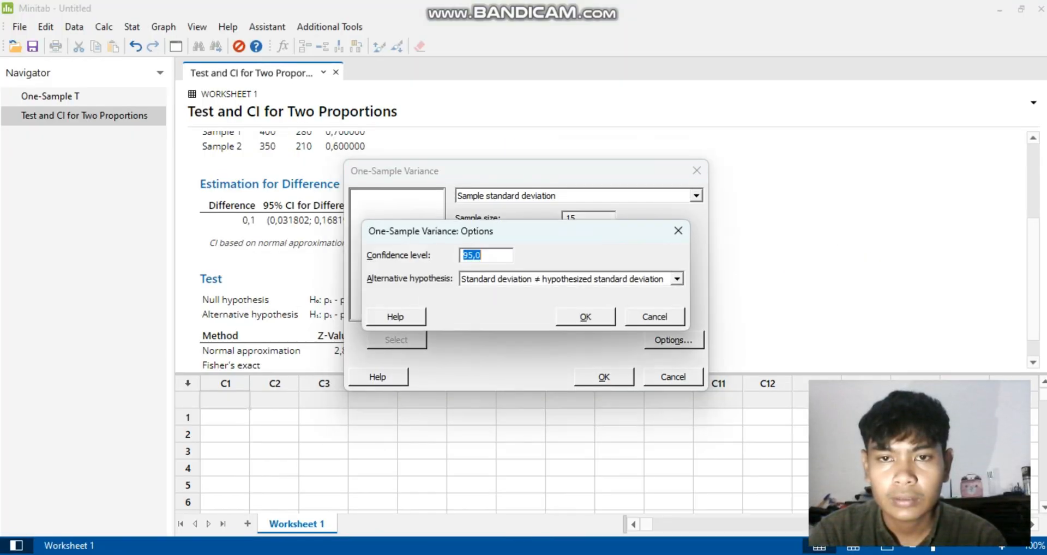
{"action": "key", "text": "Return"}
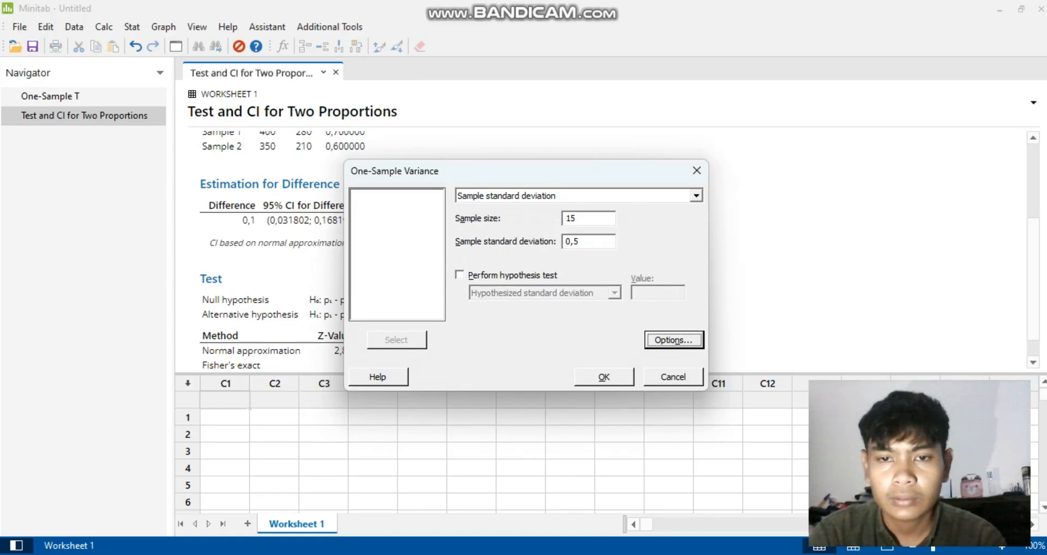
{"action": "key", "text": "Return"}
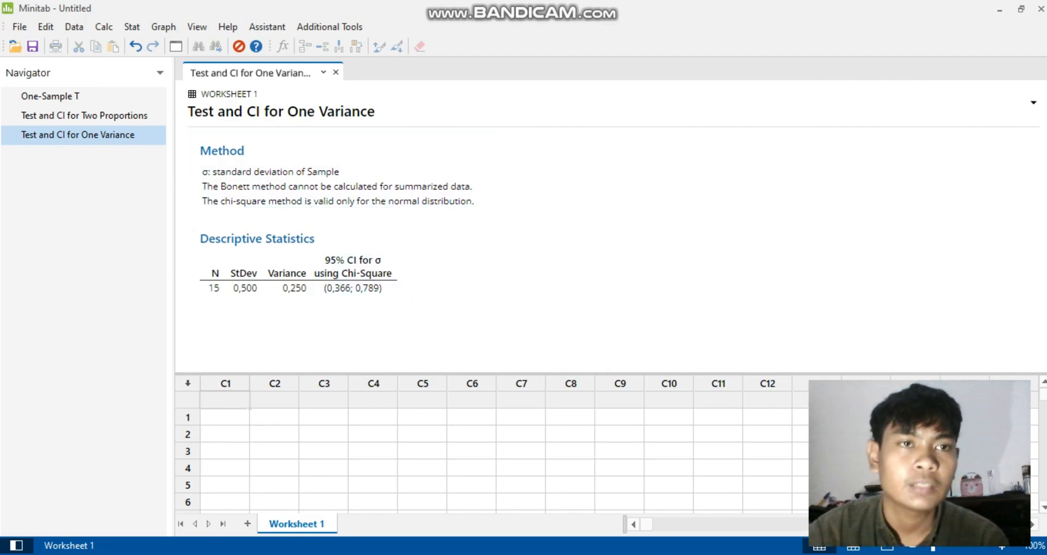
Step: Start another 1 Variance analysis and base it on the sample variance instead of the sample standard deviation
{"action": "left_click", "coordinate": [132, 26]}
{"action": "left_click", "coordinate": [131, 27]}
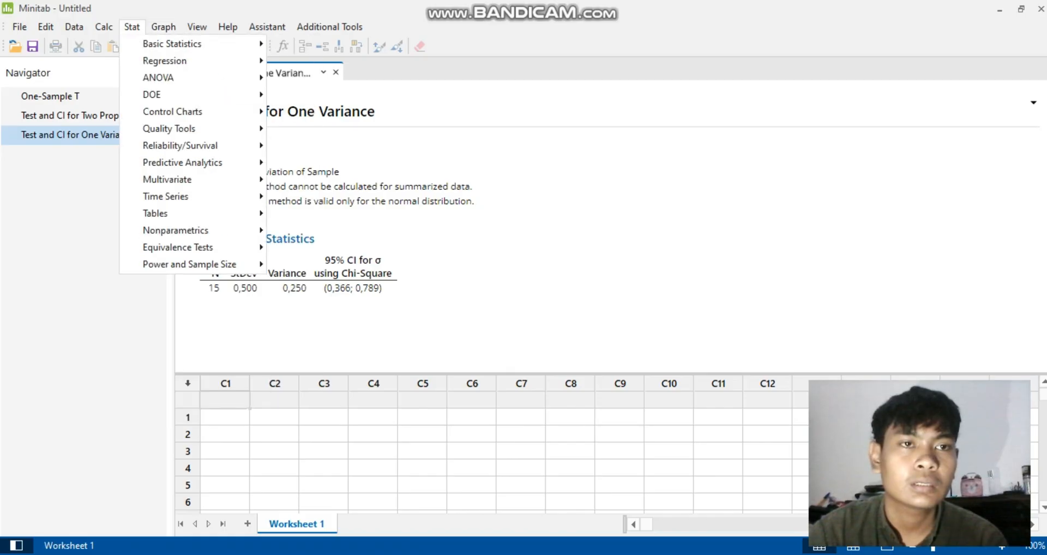
{"action": "mouse_move", "coordinate": [171, 43]}
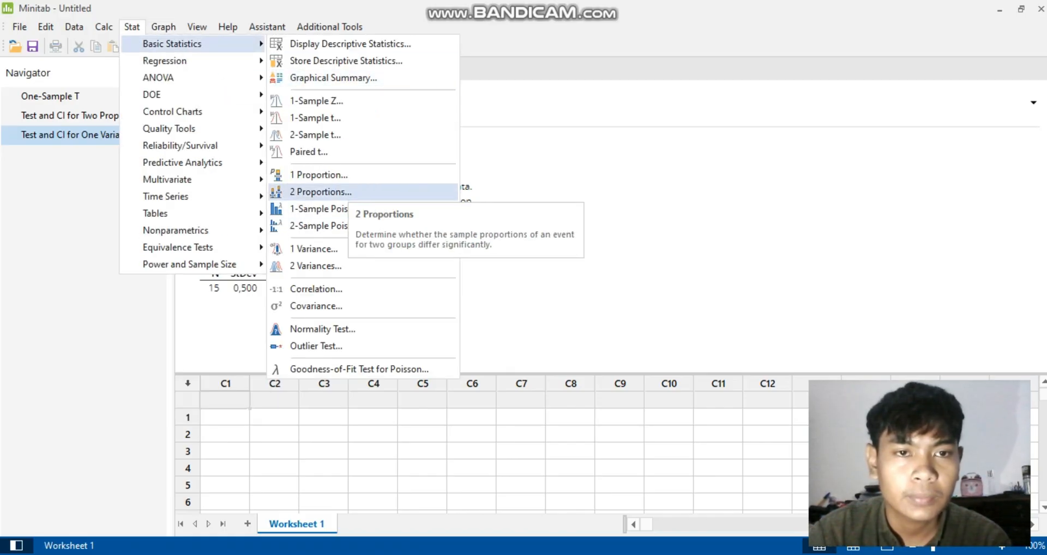
{"action": "left_click", "coordinate": [338, 249]}
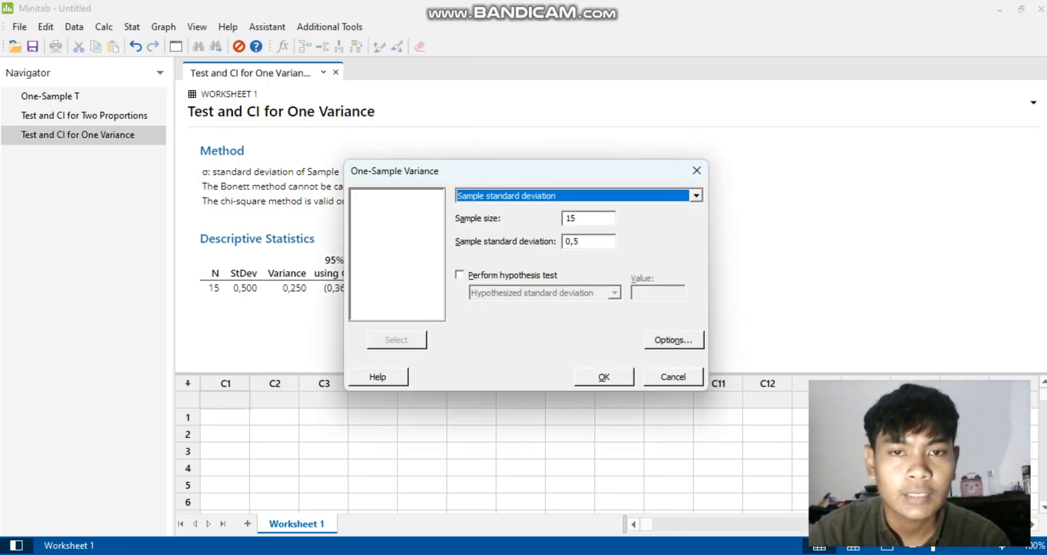
{"action": "left_click", "coordinate": [695, 196]}
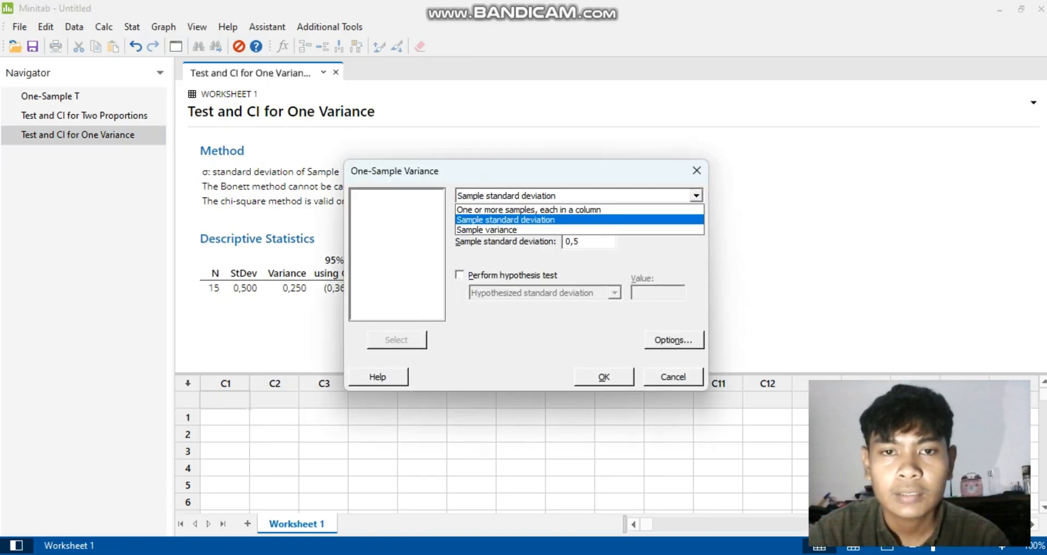
{"action": "left_click", "coordinate": [546, 230]}
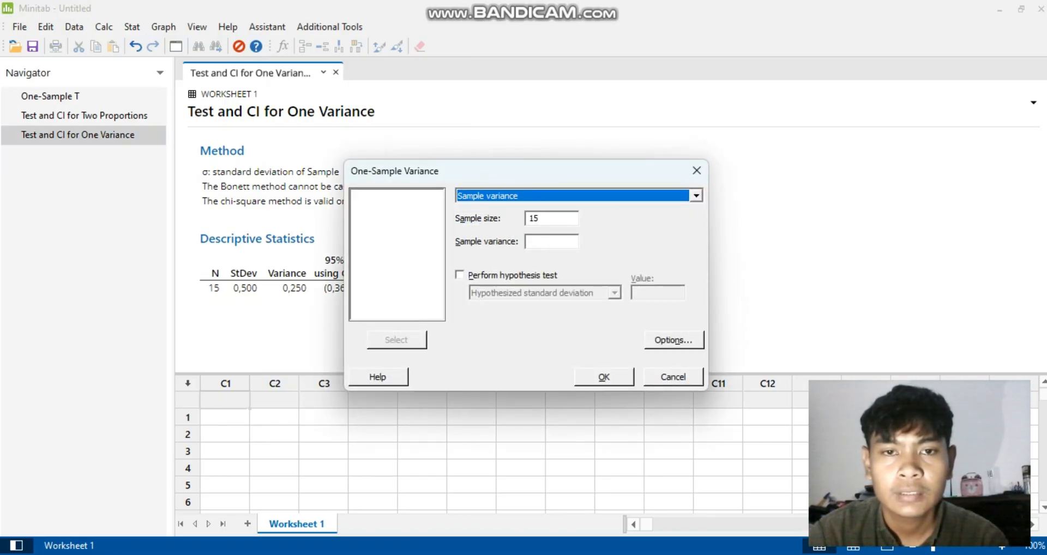
Step: Set the sample variance to 0,25 and run the one-sample variance analysis at confidence level 95,0
{"action": "left_click", "coordinate": [552, 241]}
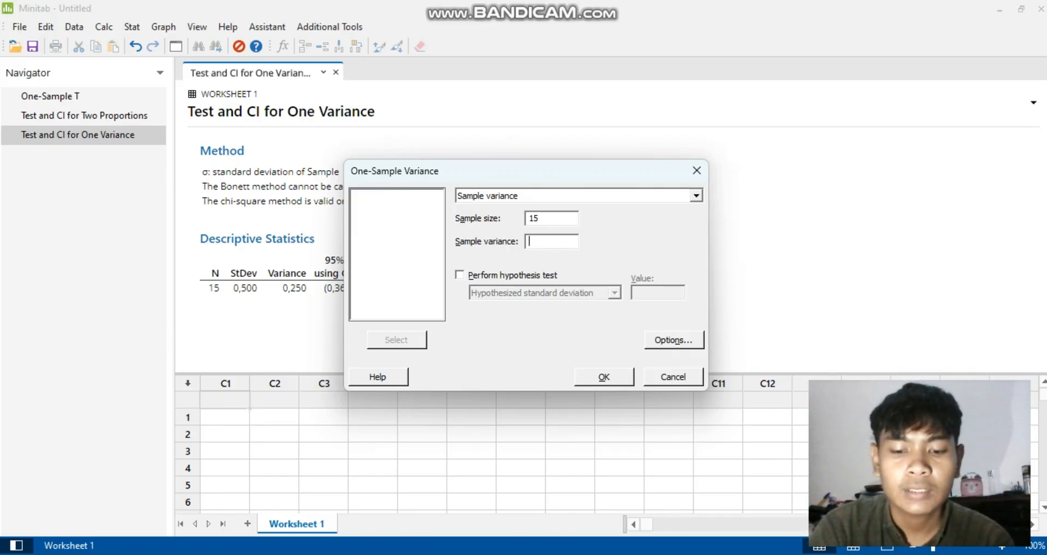
{"action": "type", "text": "0,2"}
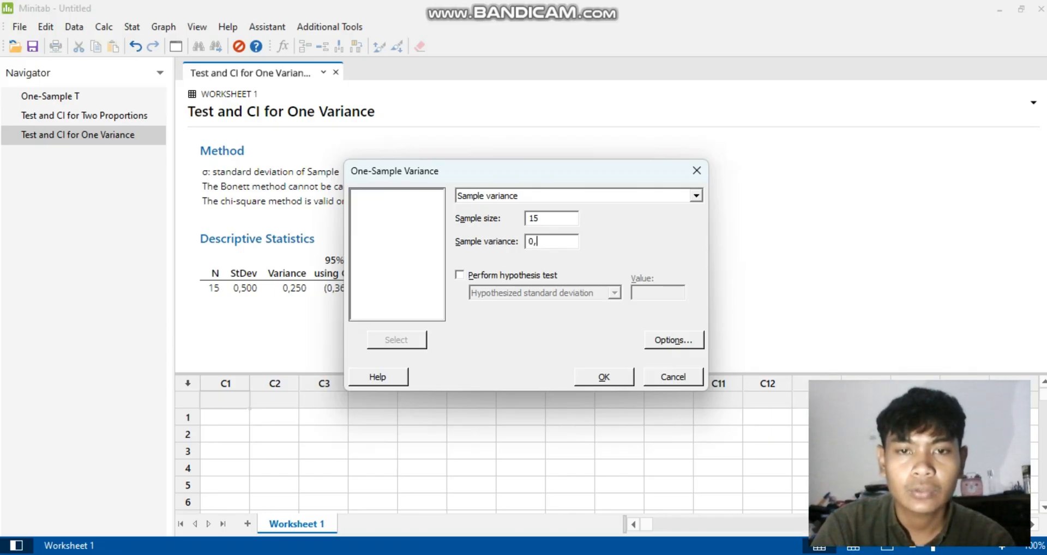
{"action": "key", "text": "BackSpace"}
{"action": "type", "text": "25"}
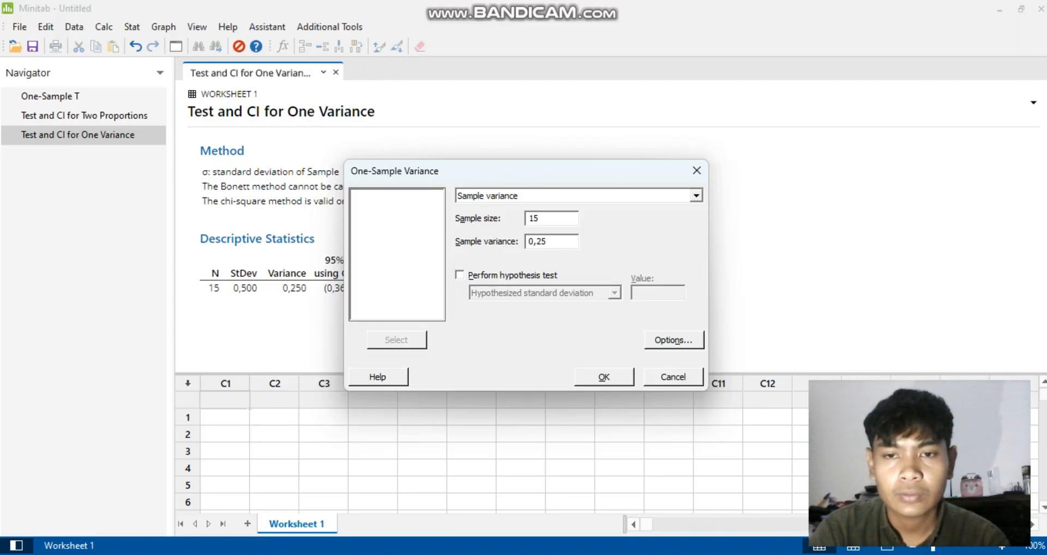
{"action": "left_click", "coordinate": [674, 339]}
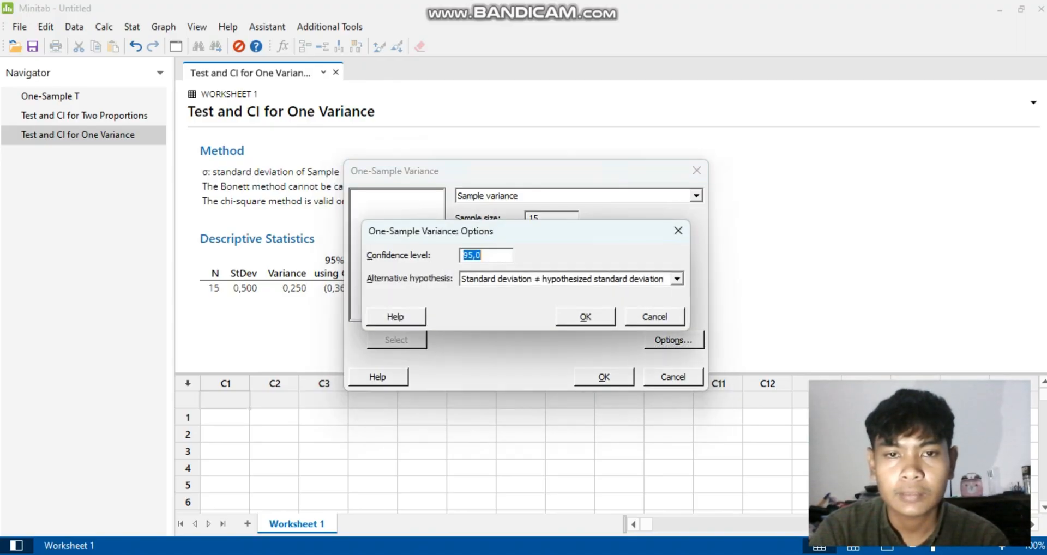
{"action": "left_click", "coordinate": [585, 316]}
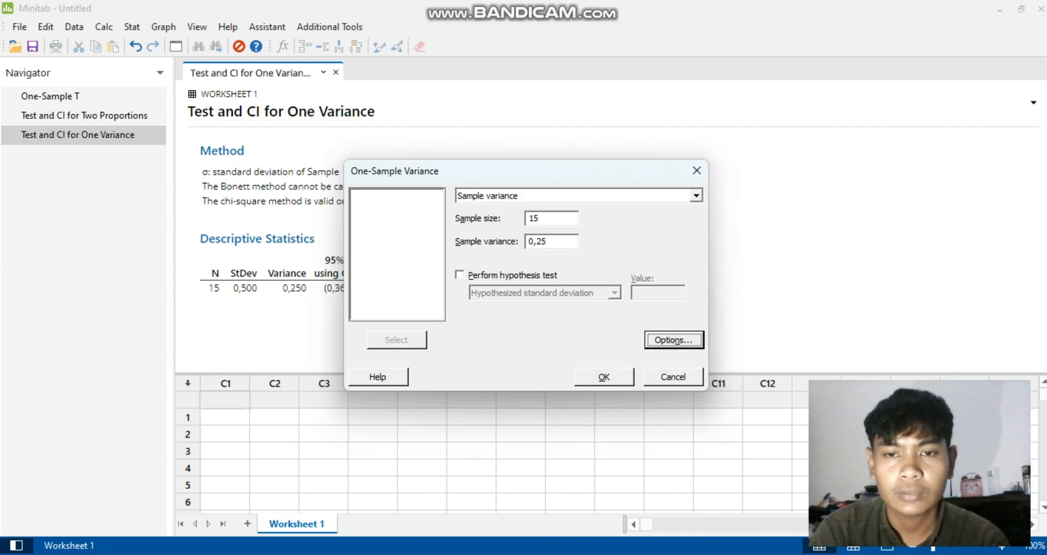
{"action": "left_click", "coordinate": [603, 377]}
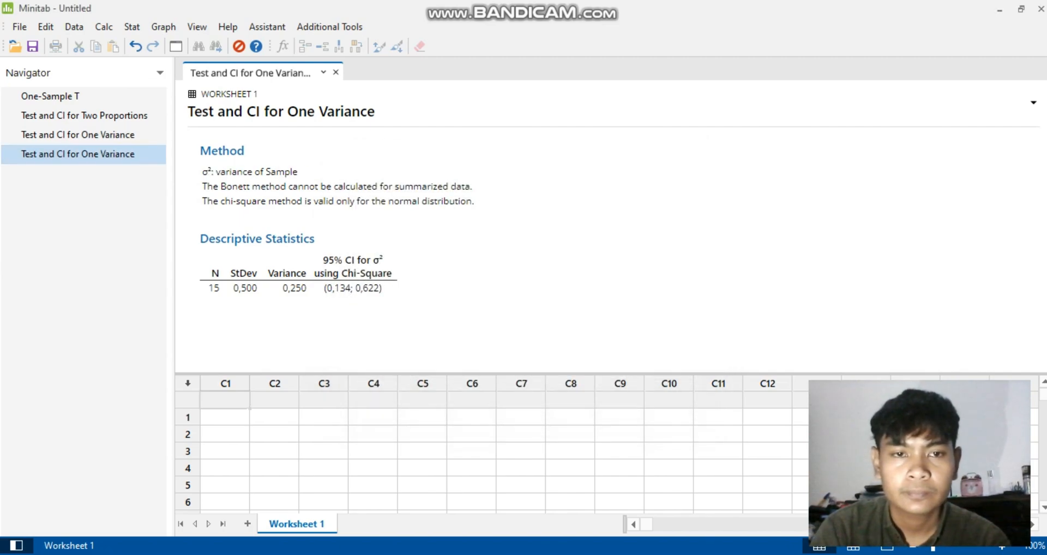